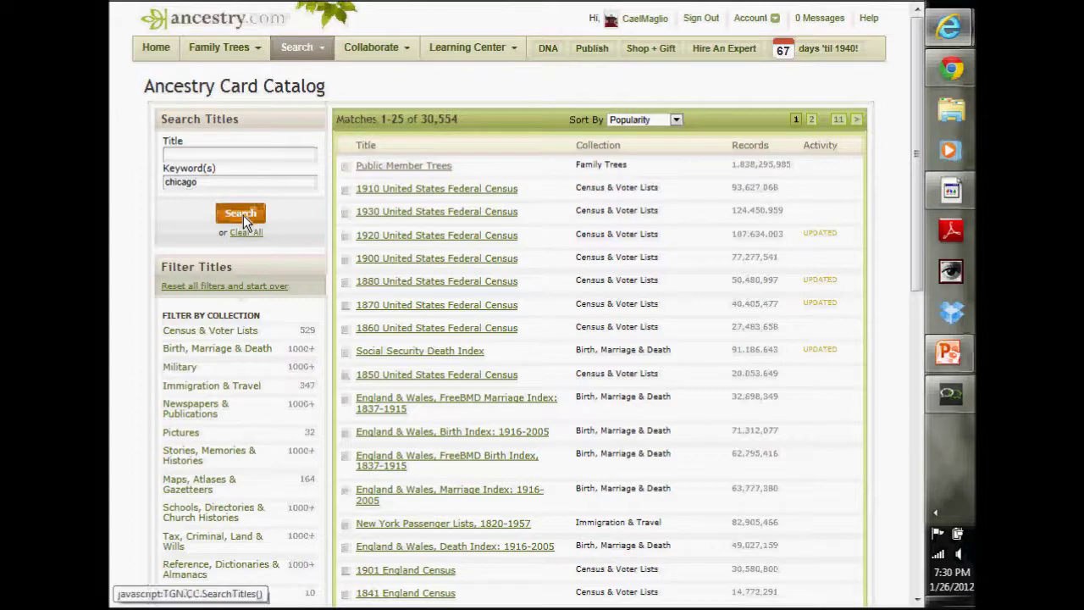
- Search the card catalog for the keyword chicago, and view The Daily Herald (Chicago, Illinois) collection before returning to the title list
{"action": "left_click", "coordinate": [243, 215]}
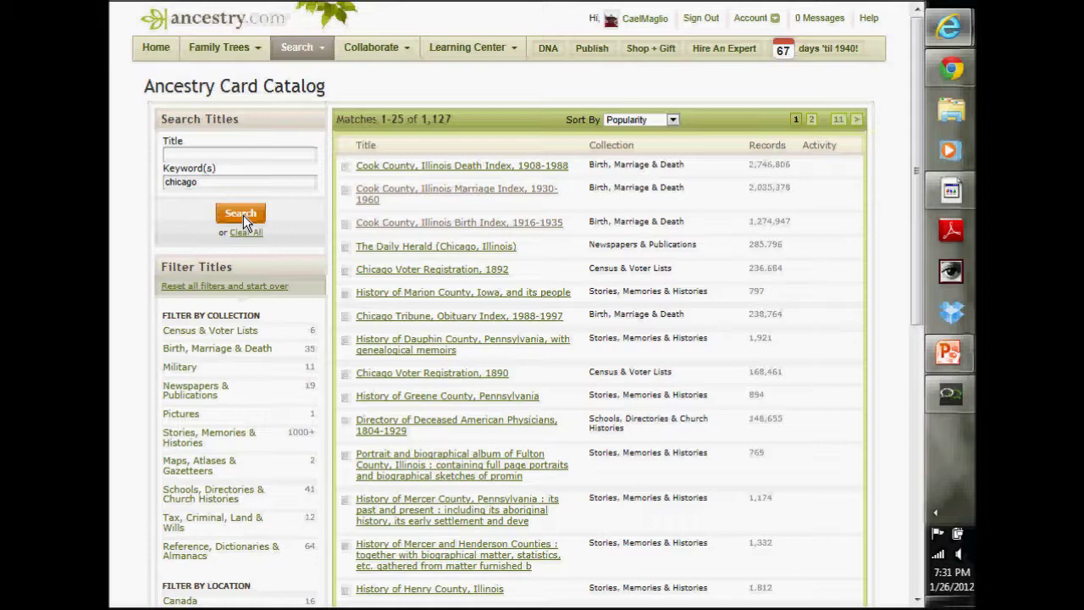
{"action": "left_click", "coordinate": [388, 248]}
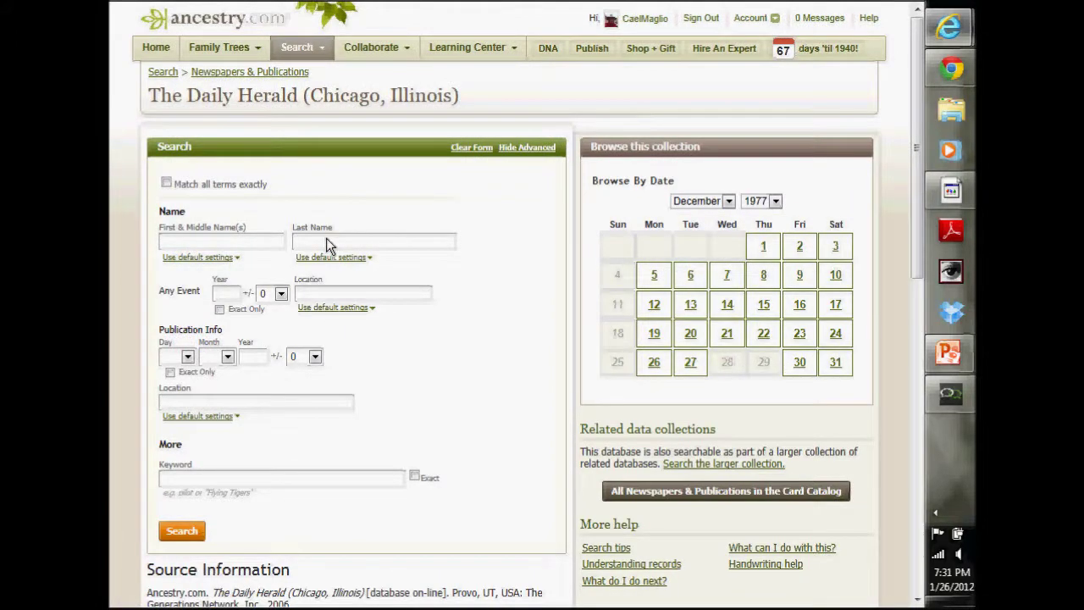
{"action": "left_click", "coordinate": [129, 1]}
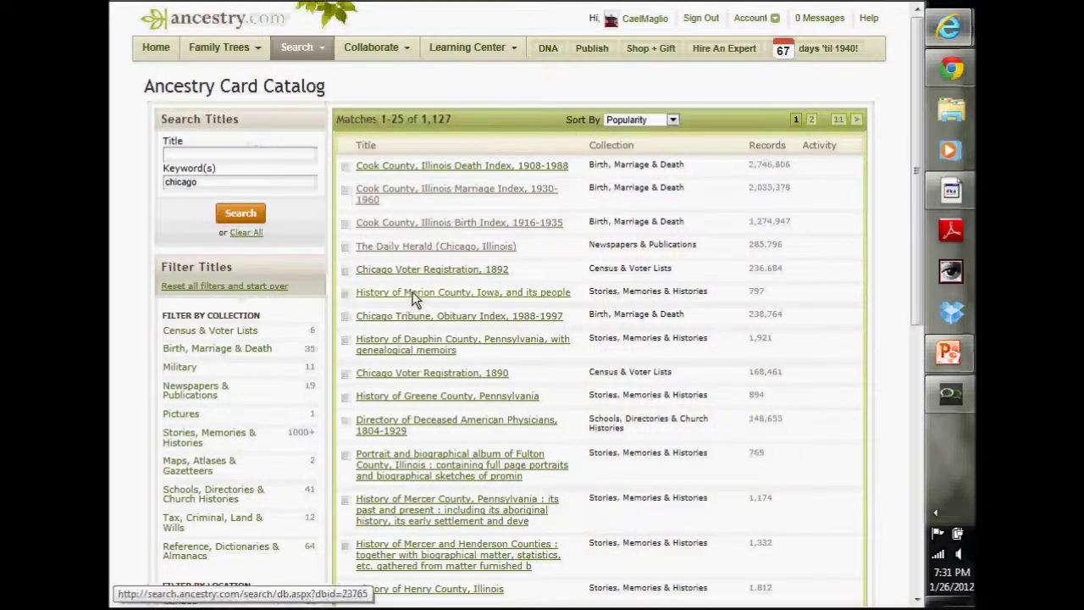
- View the History of Greene County, Pennsylvania collection page and return to the card catalog's title list
{"action": "mouse_move", "coordinate": [414, 298]}
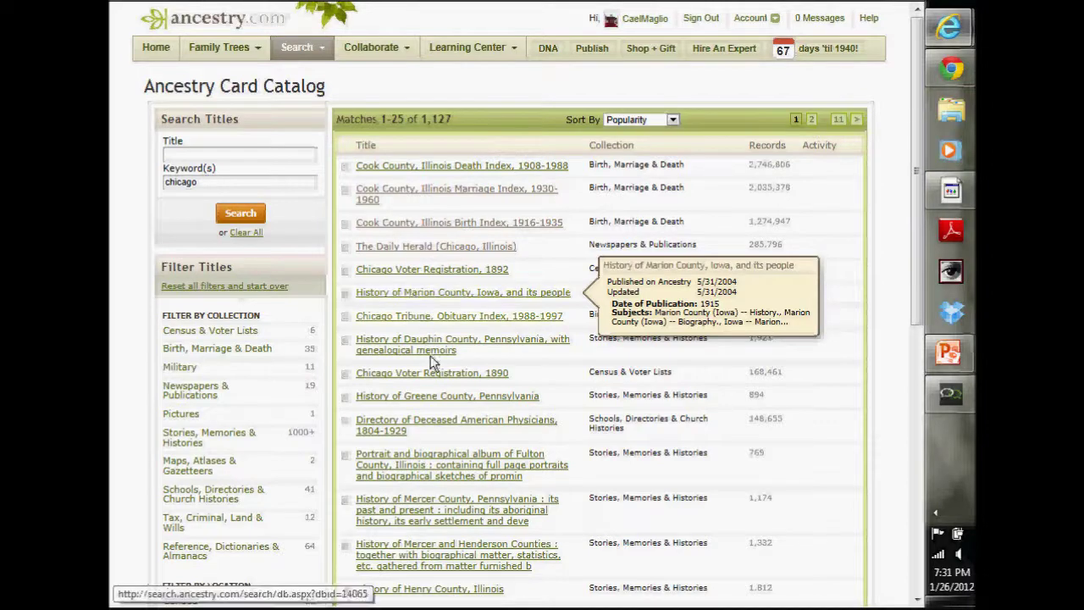
{"action": "left_click", "coordinate": [413, 404]}
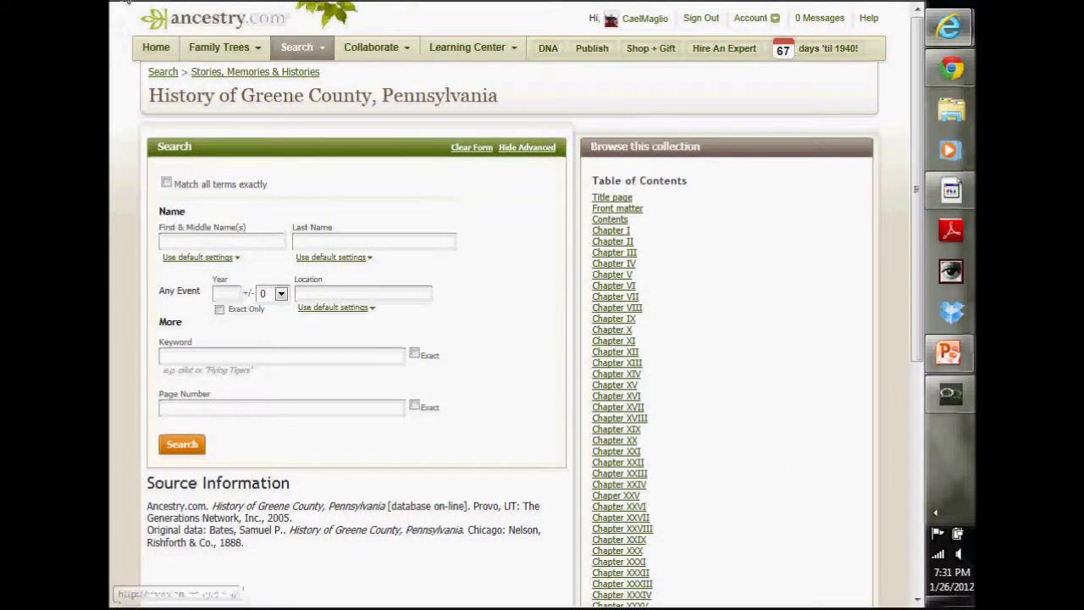
{"action": "left_click", "coordinate": [121, 0]}
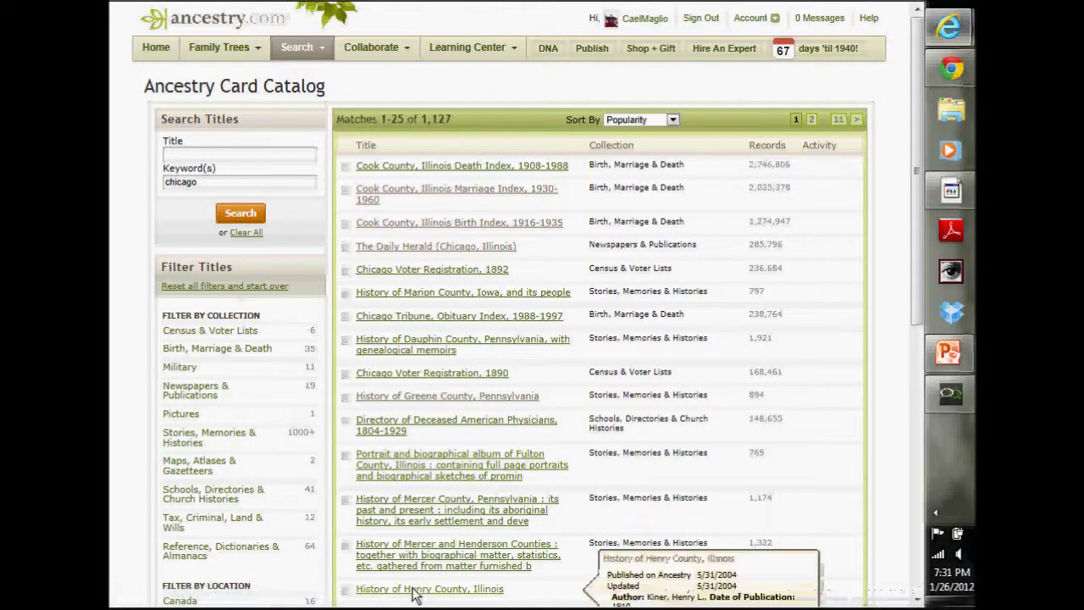
{"action": "double_click", "coordinate": [210, 182]}
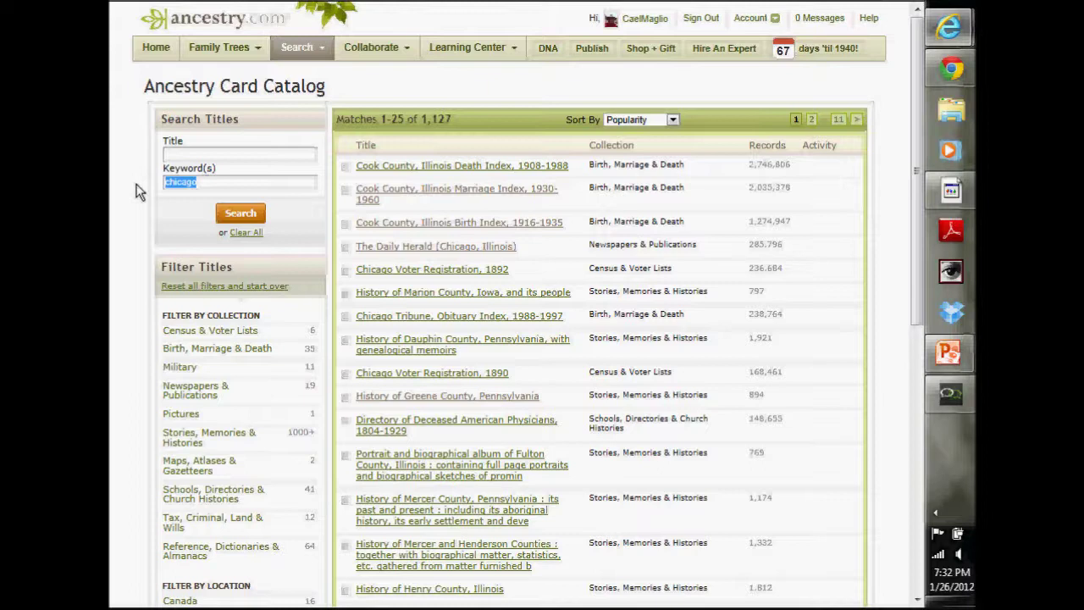
- Open the search form for all records and switch it to the basic version and back to the advanced one
{"action": "mouse_move", "coordinate": [320, 51]}
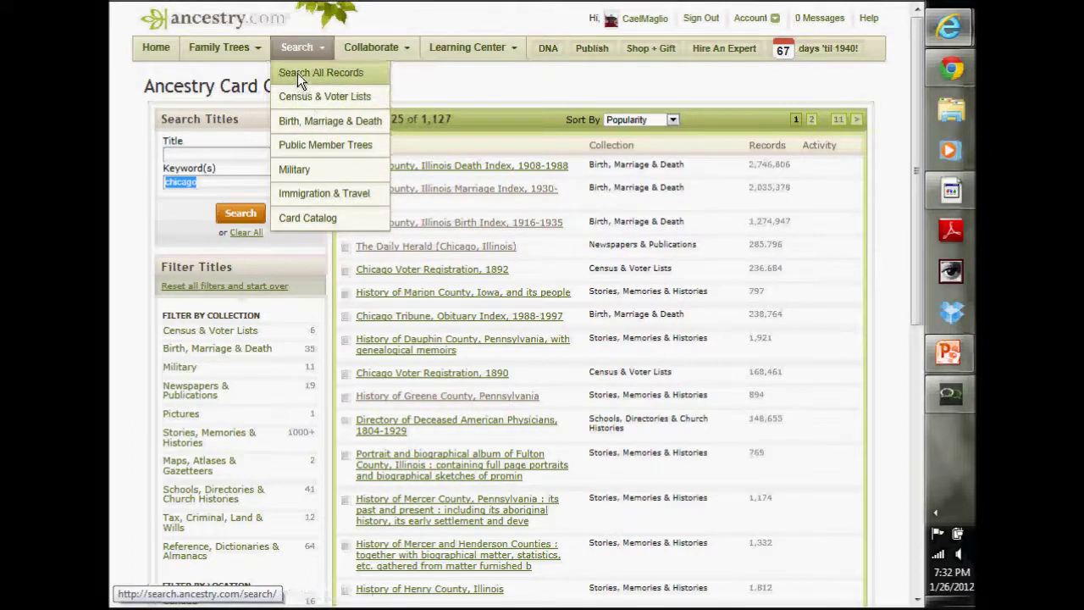
{"action": "left_click", "coordinate": [298, 72]}
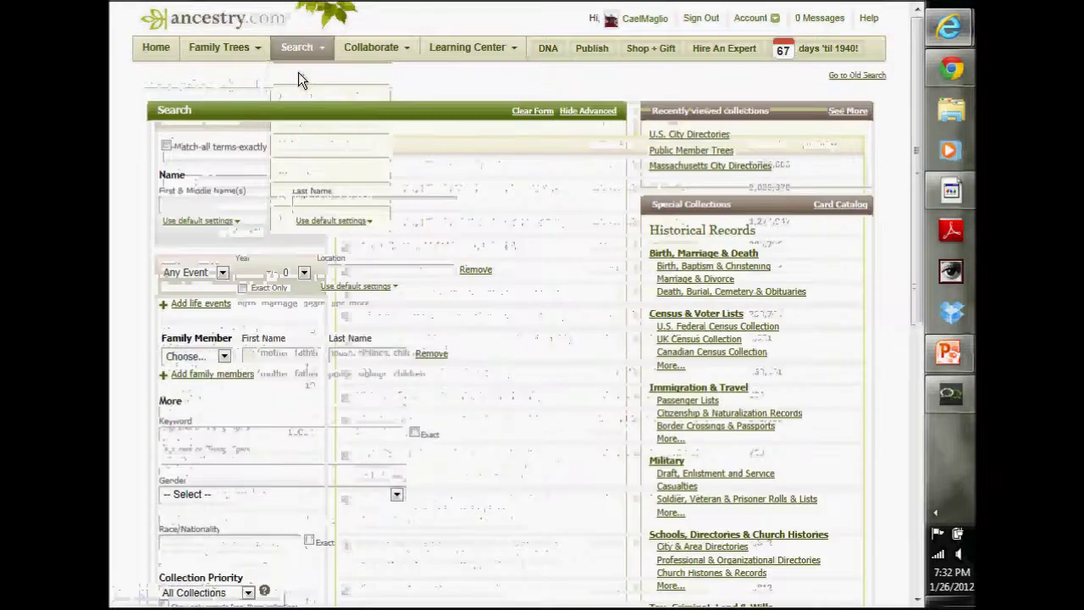
{"action": "left_click", "coordinate": [569, 112]}
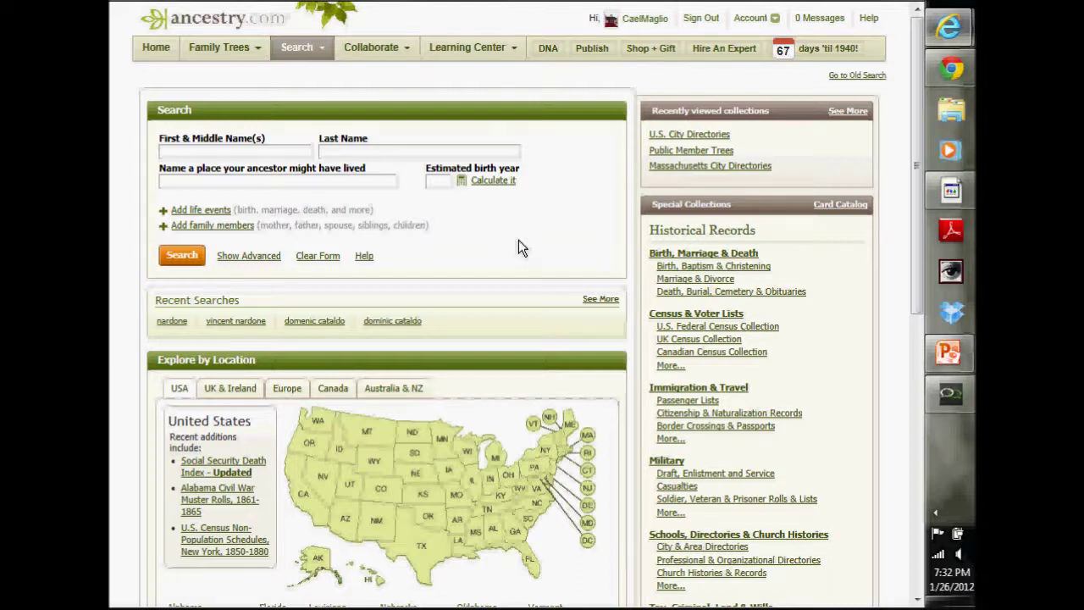
{"action": "left_click", "coordinate": [238, 257]}
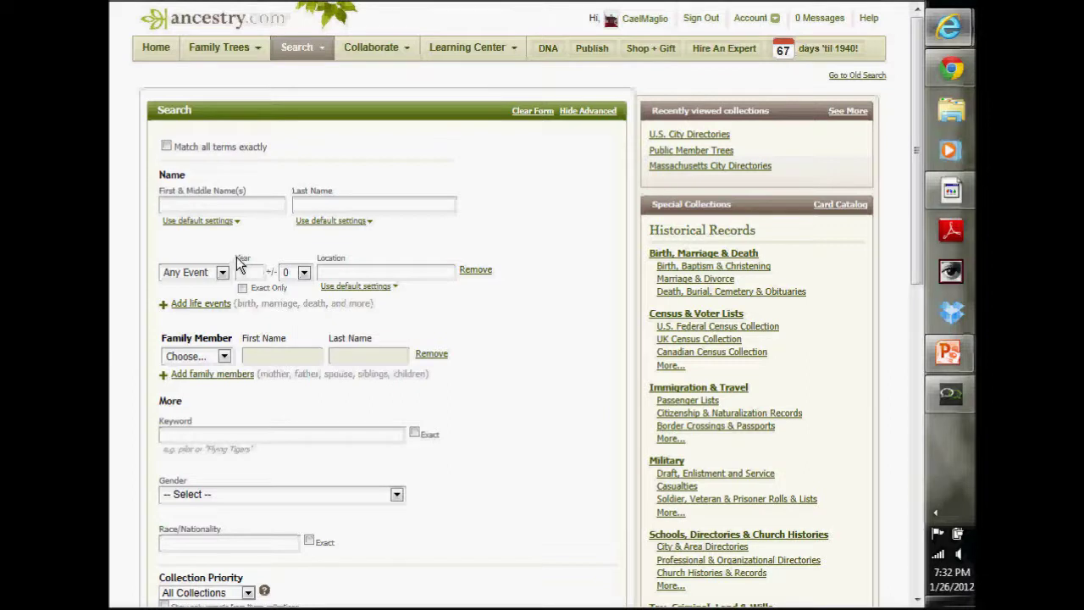
- Set the life event to Birth and enter the ancestor's first and last name in the all-records search form
{"action": "left_click", "coordinate": [341, 208]}
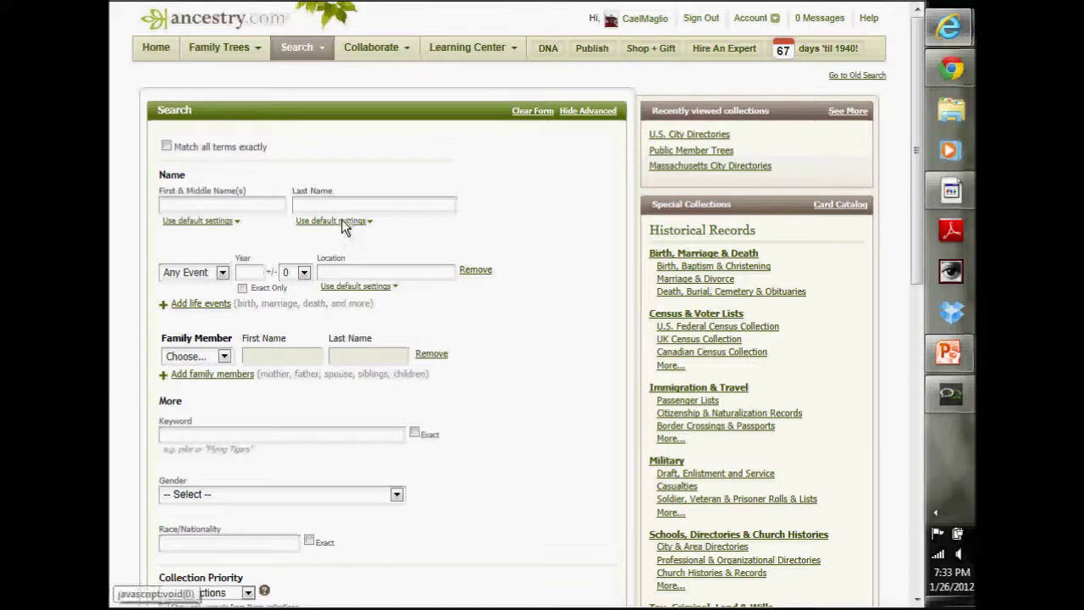
{"action": "left_click", "coordinate": [341, 221]}
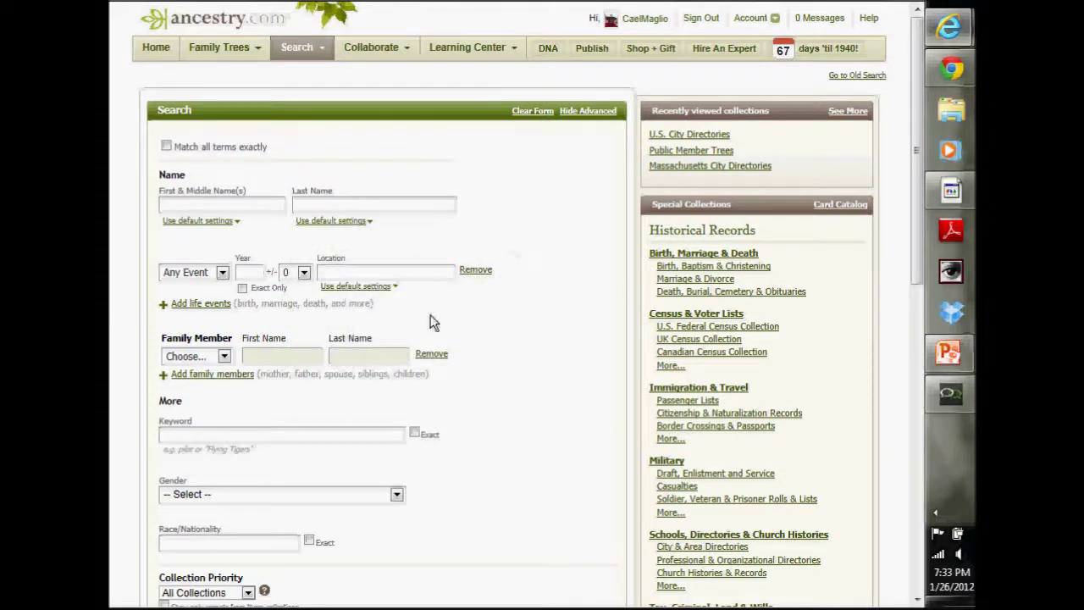
{"action": "left_click", "coordinate": [222, 272]}
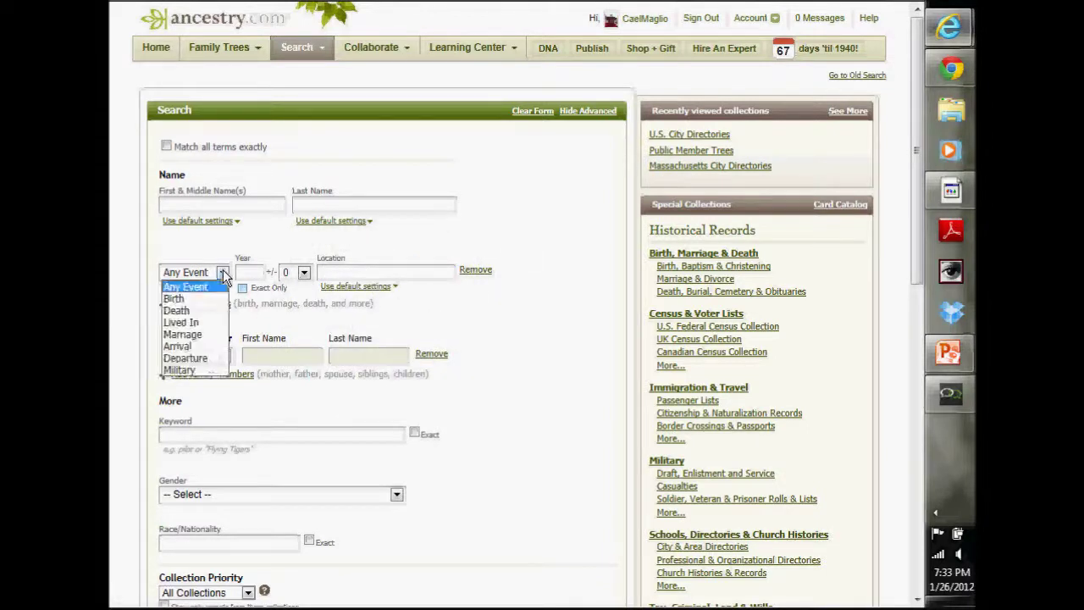
{"action": "left_click", "coordinate": [178, 297]}
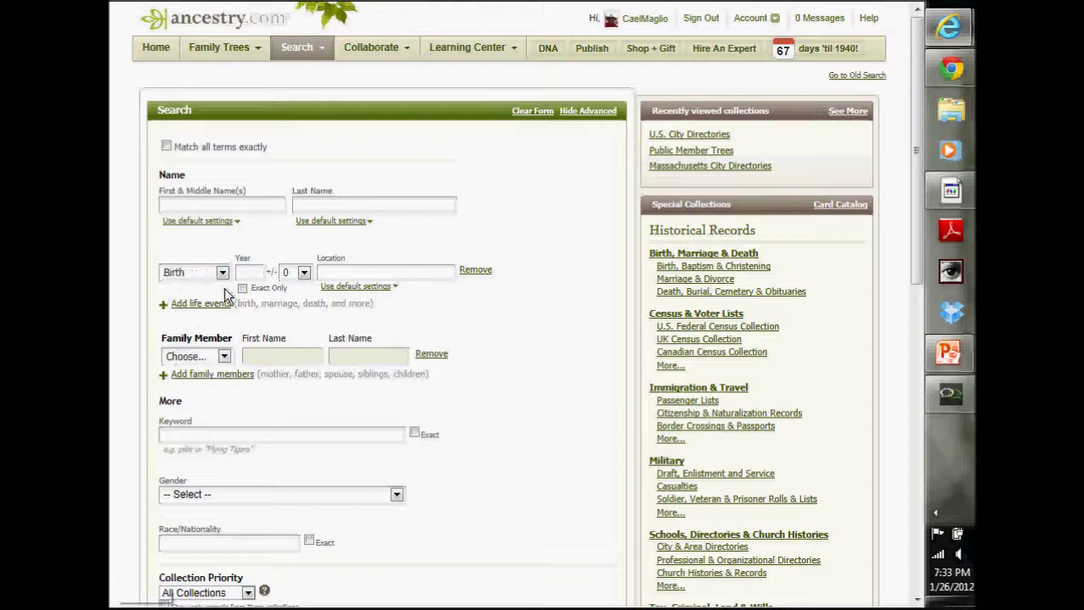
{"action": "left_click", "coordinate": [338, 272]}
{"action": "left_click", "coordinate": [194, 205]}
{"action": "left_click", "coordinate": [317, 206]}
{"action": "type", "text": "Smi"}
{"action": "type", "text": "th"}
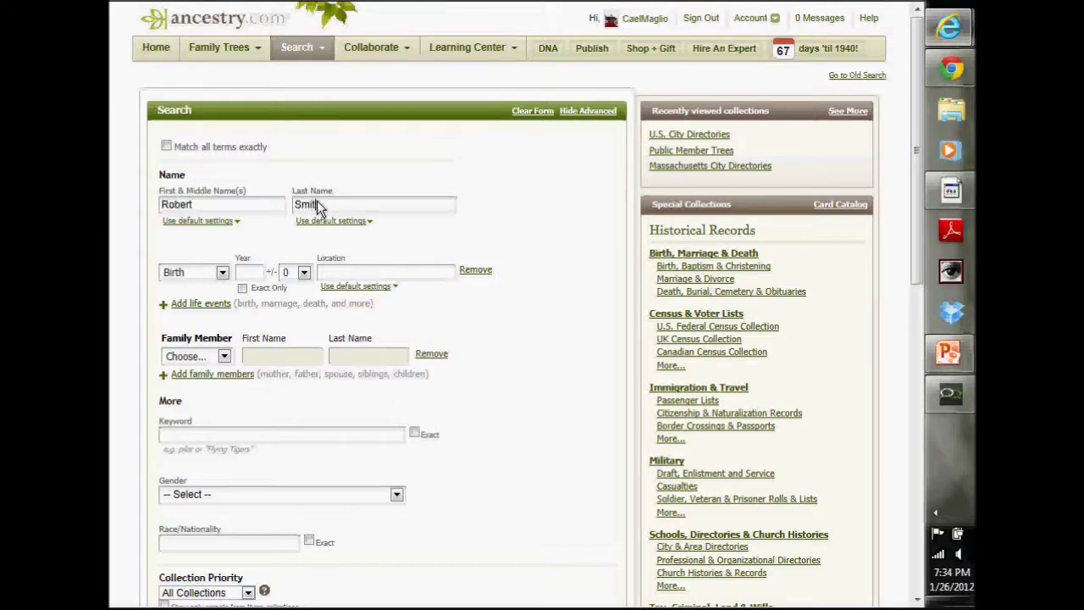
- Enter 1920 as the birth year and Ireland as the birth location, and choose Father as the family member
{"action": "left_click", "coordinate": [254, 273]}
{"action": "type", "text": "1920"}
{"action": "left_click", "coordinate": [349, 275]}
{"action": "type", "text": "Ireland"}
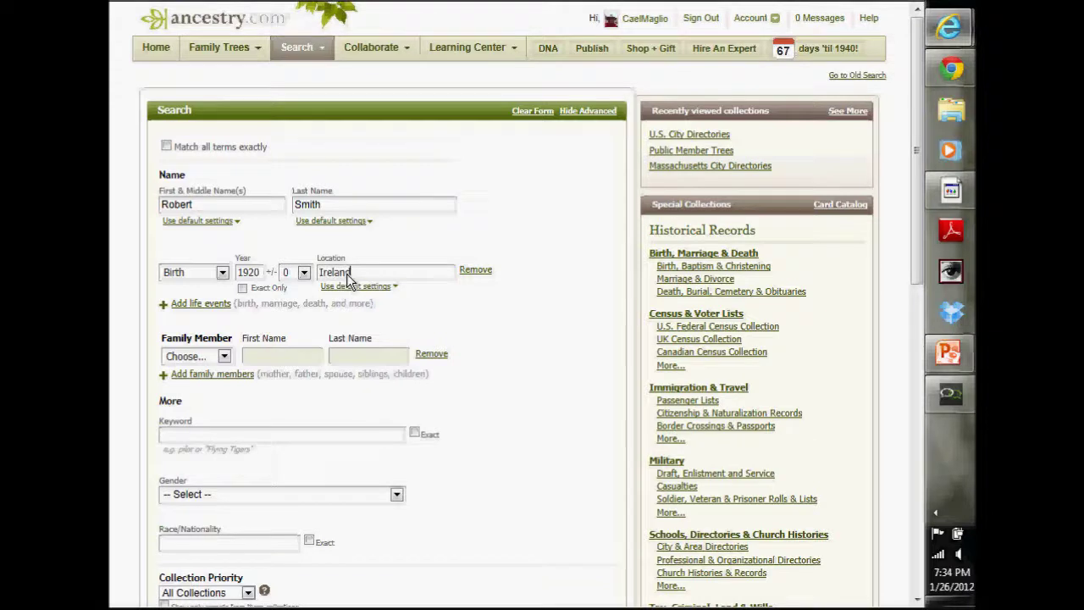
{"action": "left_click", "coordinate": [224, 356]}
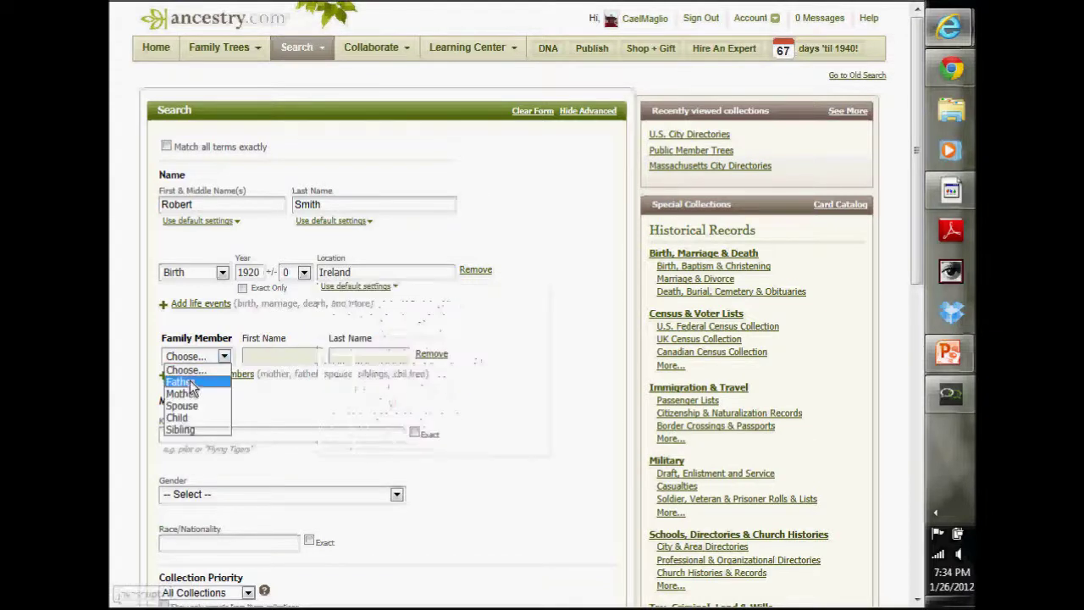
{"action": "left_click", "coordinate": [182, 380]}
{"action": "left_click", "coordinate": [252, 351]}
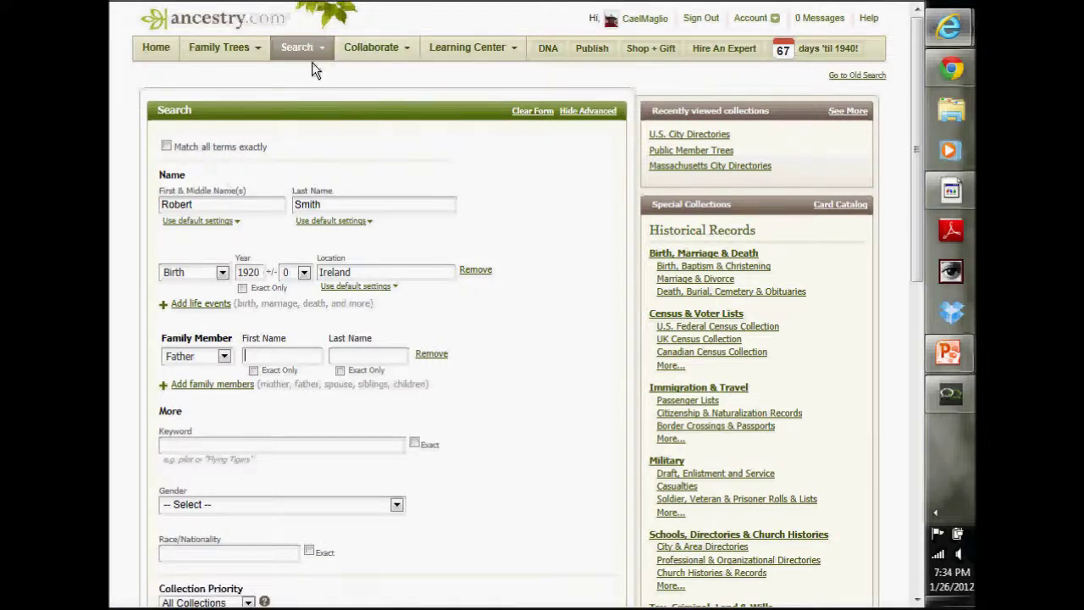
- Open the Census & Voter Lists search and enter the ancestor's first and last name
{"action": "mouse_move", "coordinate": [310, 50]}
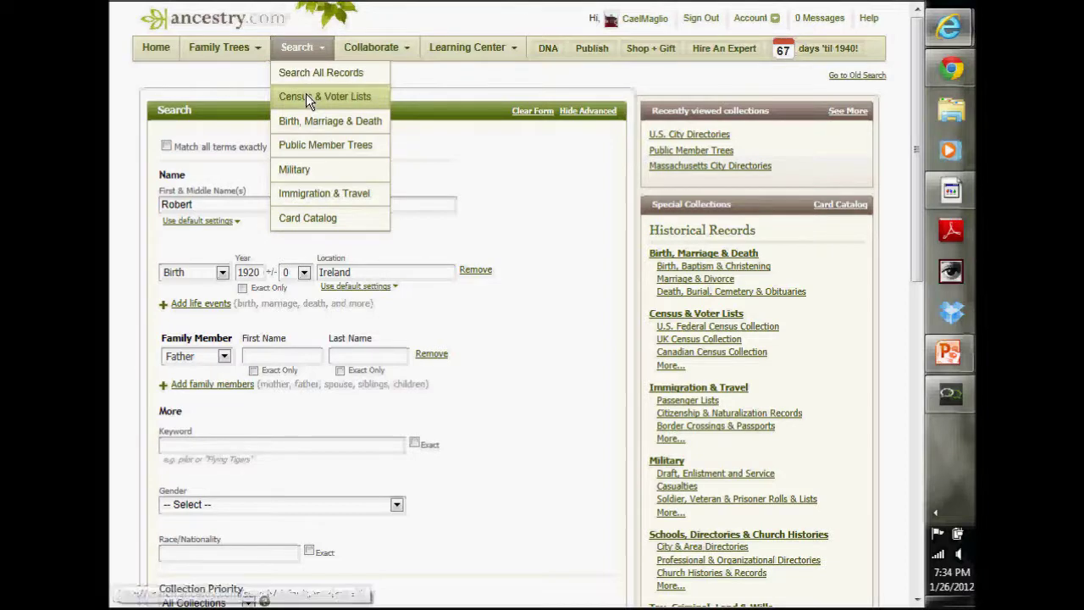
{"action": "left_click", "coordinate": [305, 95]}
{"action": "type", "text": "Florence"}
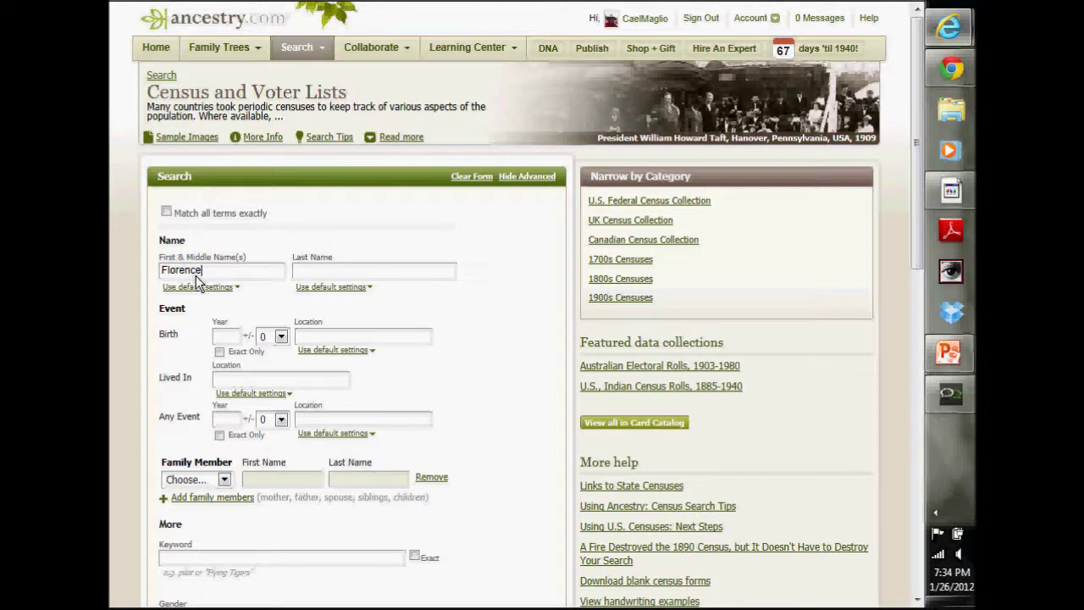
{"action": "left_click", "coordinate": [326, 271]}
{"action": "type", "text": "McCarthy"}
- Set the Lived In location to Boston, Suffolk, Massachusetts, USA and run the census search
{"action": "left_click", "coordinate": [236, 386]}
{"action": "type", "text": "Boston"}
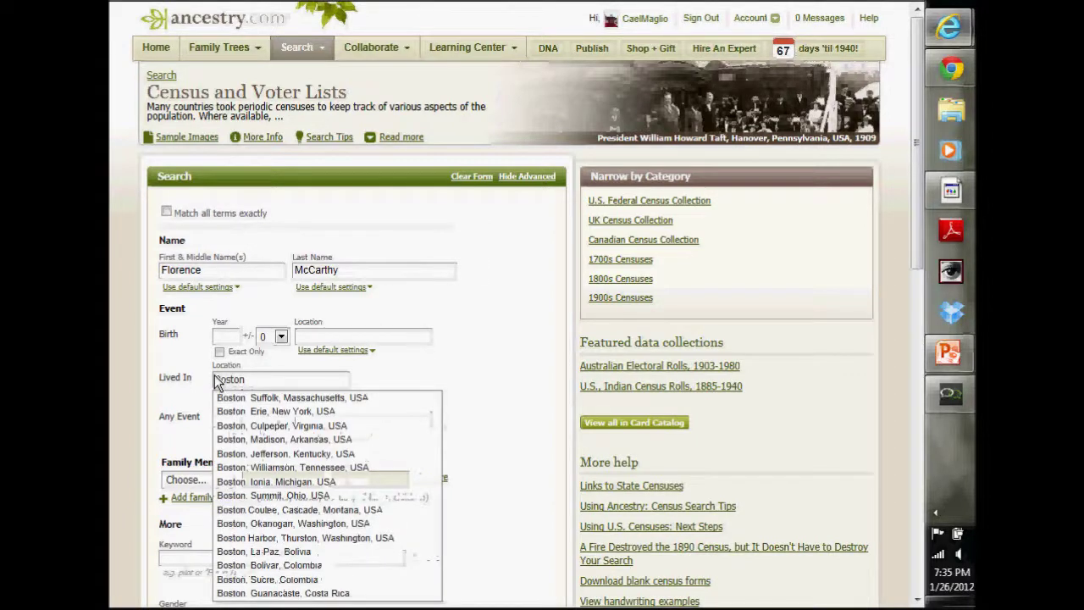
{"action": "left_click", "coordinate": [240, 397]}
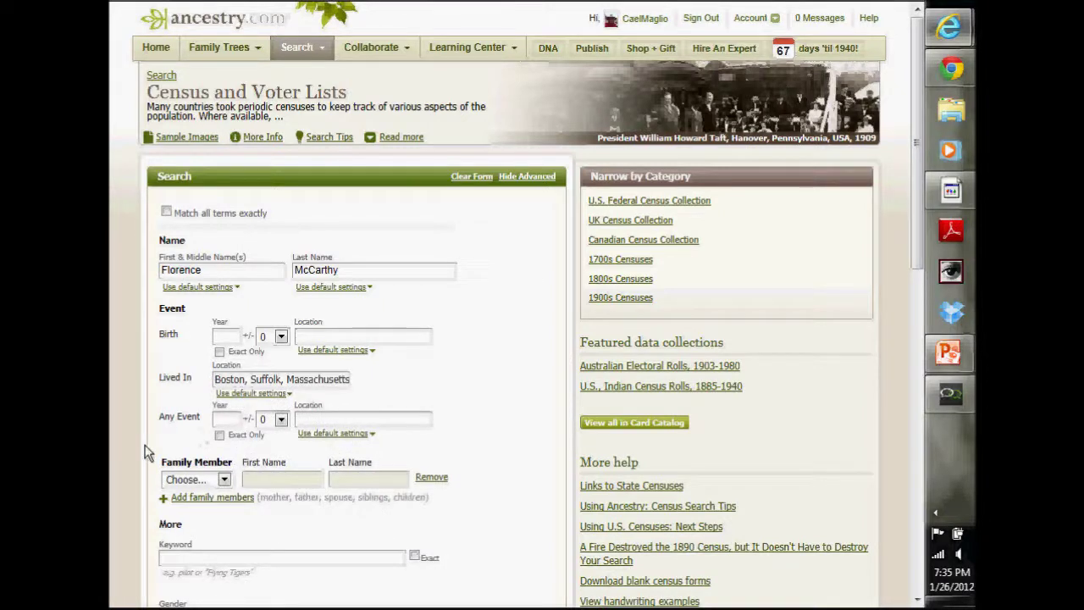
{"action": "left_click", "coordinate": [222, 479]}
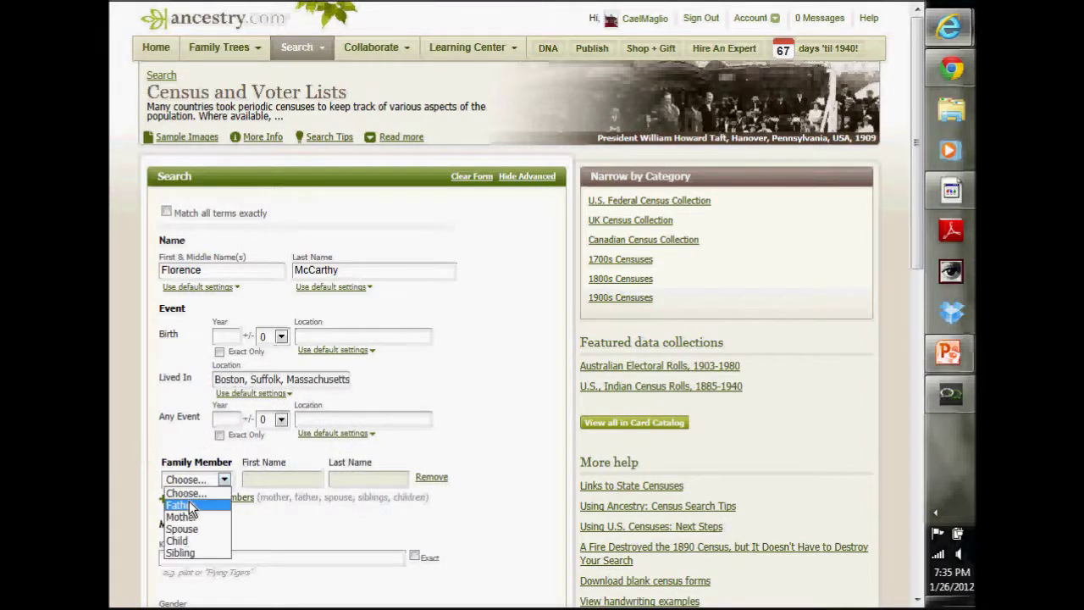
{"action": "left_click", "coordinate": [110, 447]}
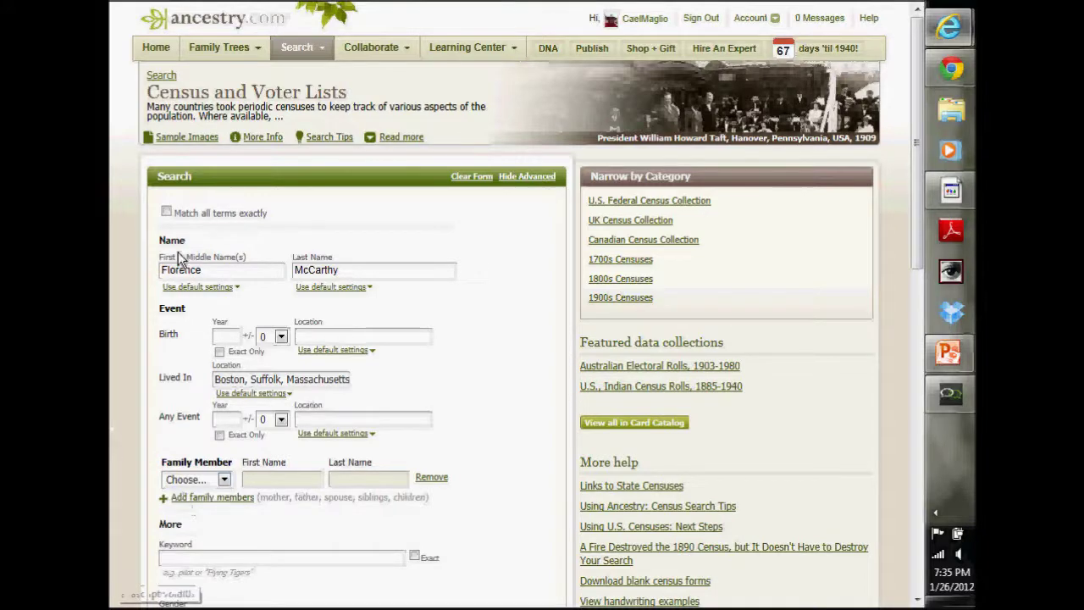
{"action": "scroll", "coordinate": [427, 455], "scroll_direction": "down", "scroll_amount": 5}
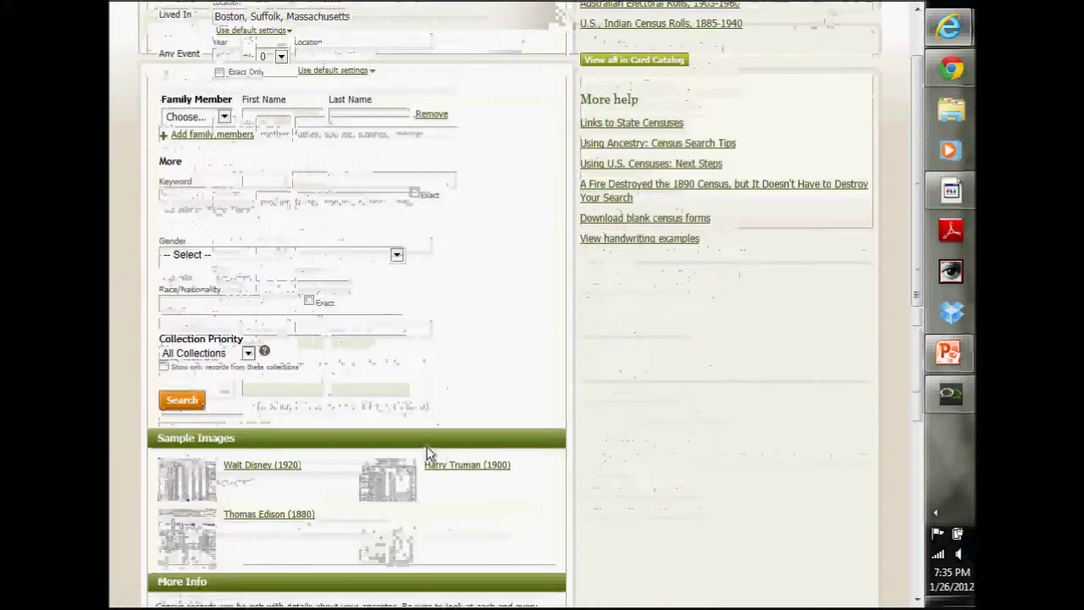
{"action": "left_click", "coordinate": [186, 398]}
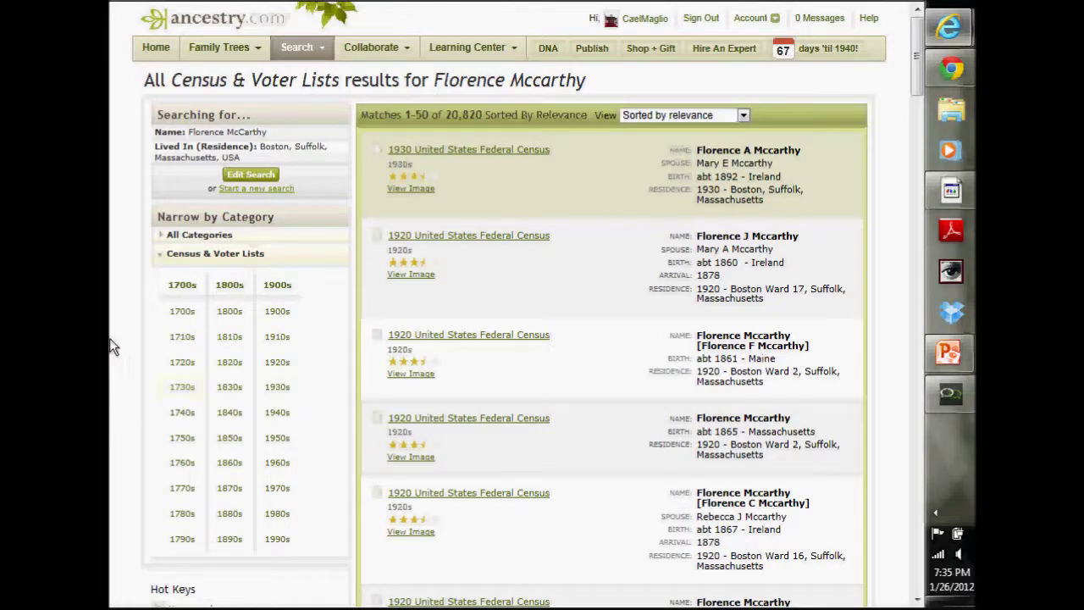
- Edit the census search to add a Spouse family member with the spouse's first name, and rerun it
{"action": "left_click", "coordinate": [227, 133]}
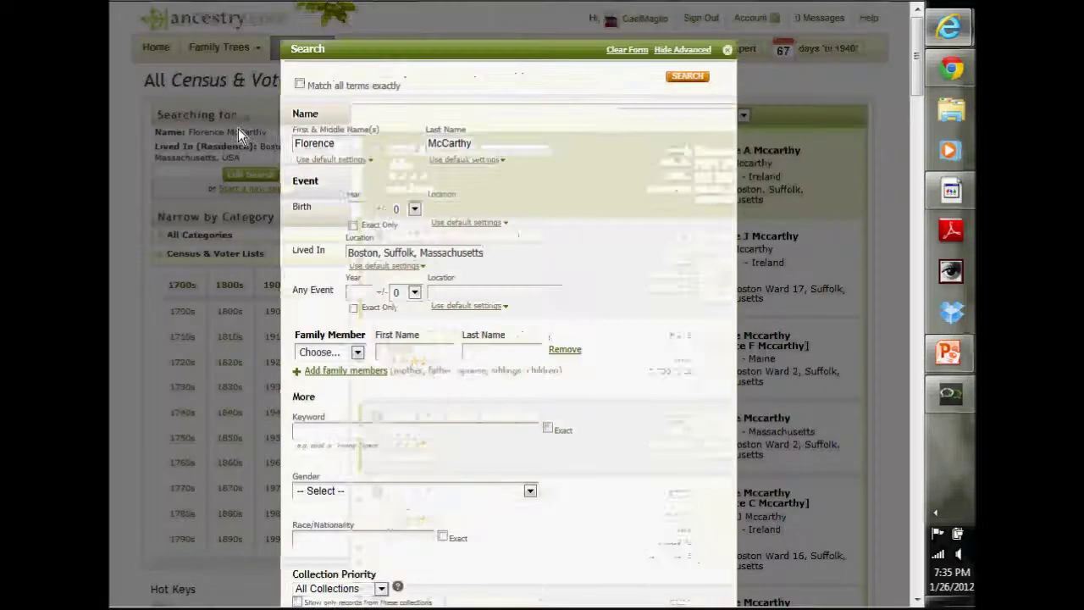
{"action": "left_click", "coordinate": [358, 352]}
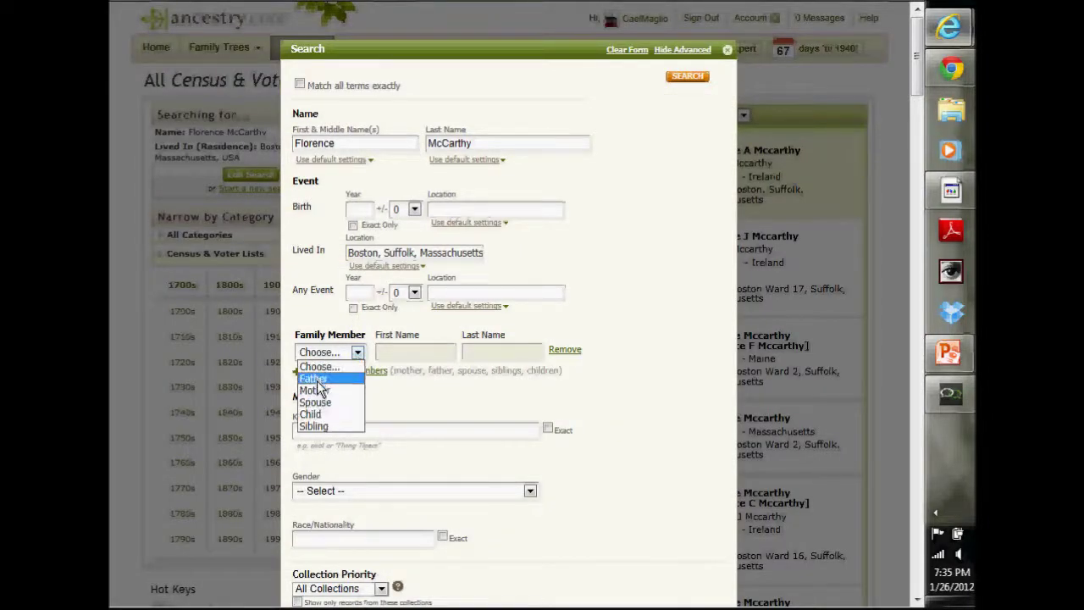
{"action": "left_click", "coordinate": [321, 401]}
{"action": "left_click", "coordinate": [401, 356]}
{"action": "type", "text": "Catherine"}
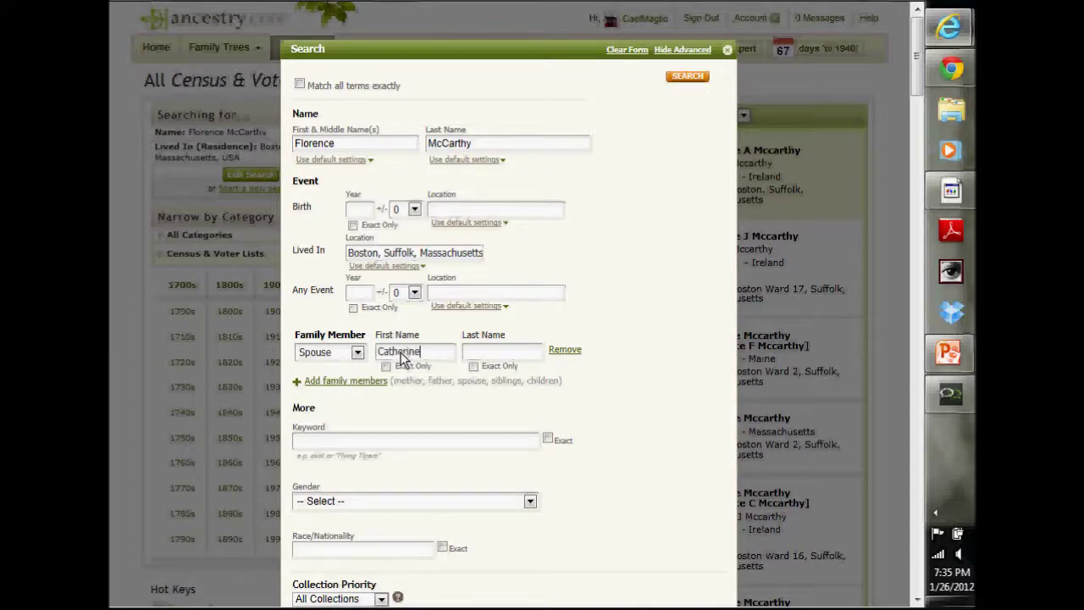
{"action": "scroll", "coordinate": [399, 355], "scroll_direction": "down", "scroll_amount": 1}
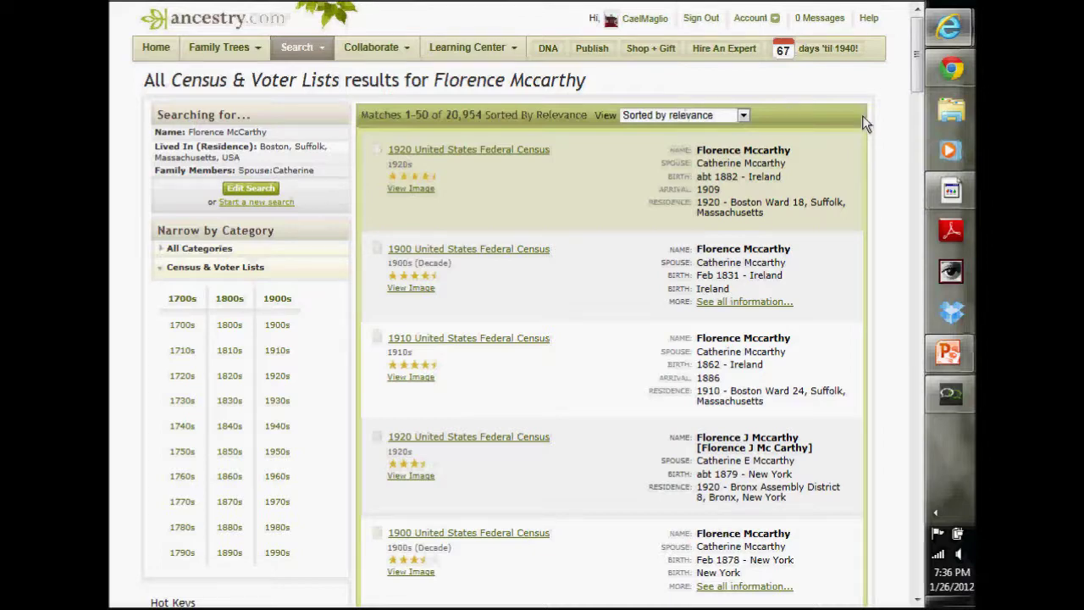
- Examine how the census matches change from the first results page to page 12
{"action": "left_click_drag", "start_coordinate": [918, 80], "coordinate": [915, 575]}
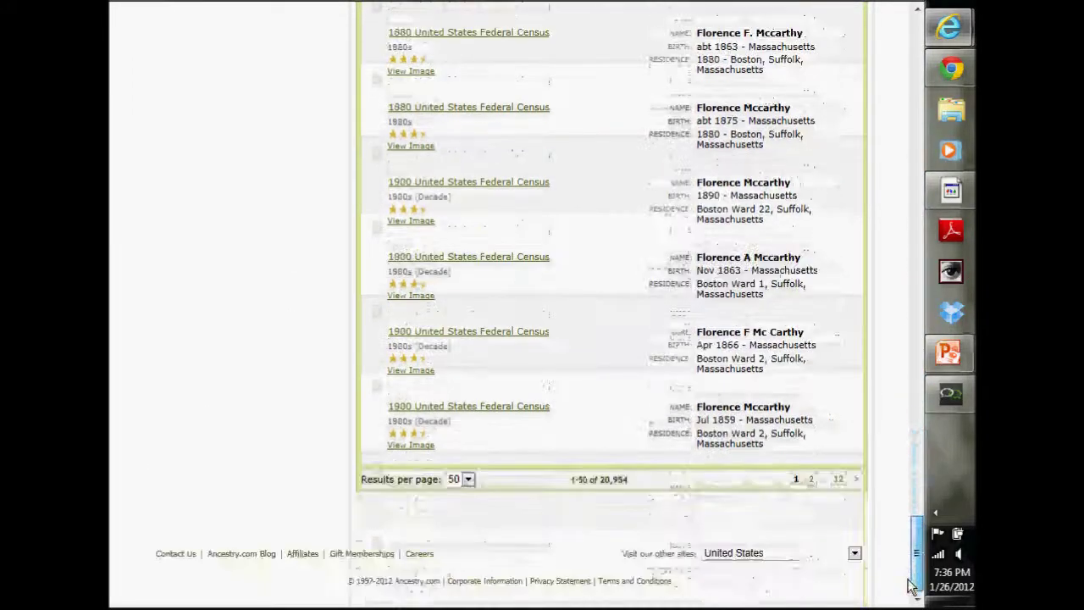
{"action": "left_click", "coordinate": [839, 479]}
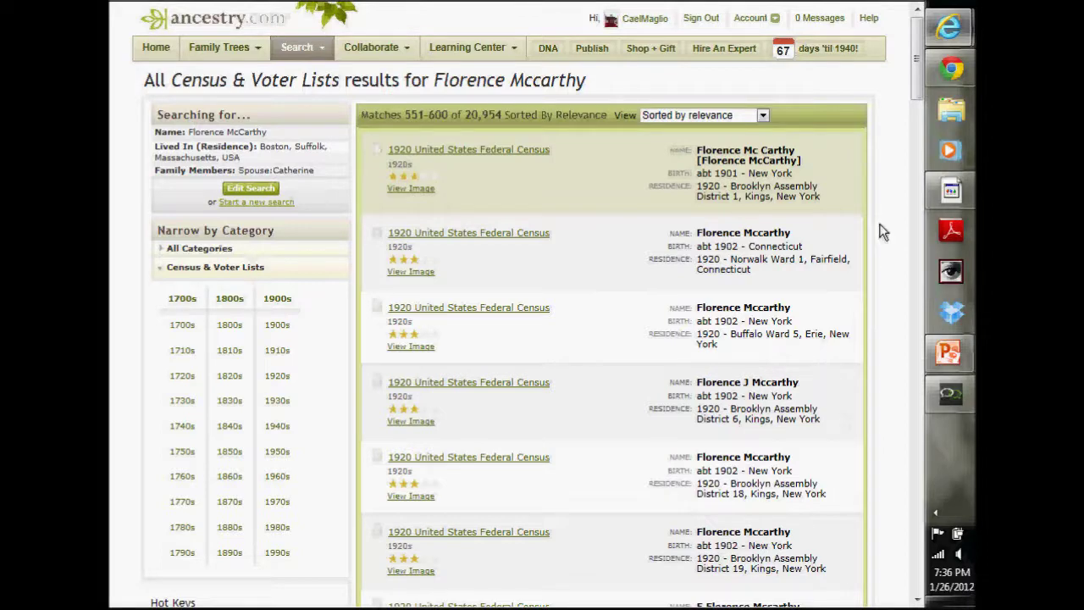
{"action": "left_click_drag", "start_coordinate": [915, 85], "coordinate": [957, 594]}
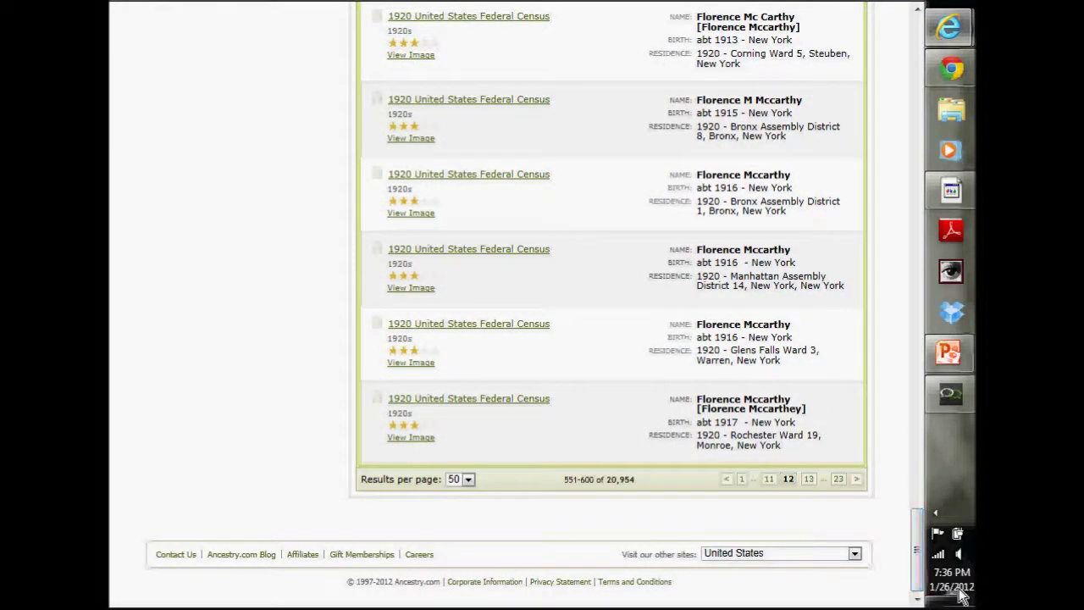
{"action": "left_click_drag", "start_coordinate": [916, 549], "coordinate": [906, 29]}
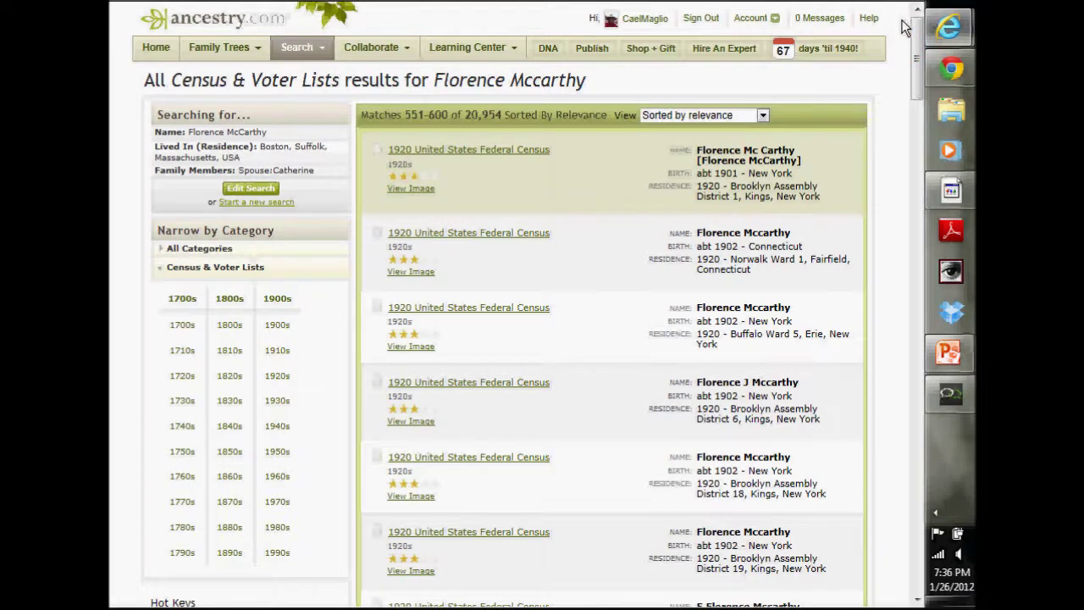
- Return to the first results page, restrict the Lived In location to this place exactly, and rerun the census search
{"action": "left_click", "coordinate": [125, 2]}
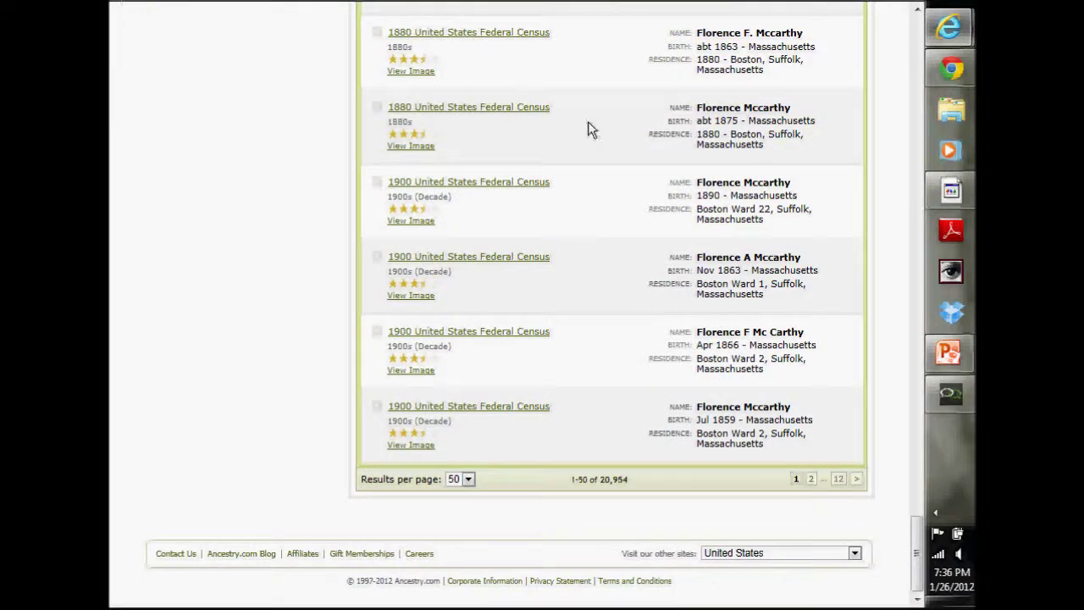
{"action": "left_click_drag", "start_coordinate": [922, 554], "coordinate": [910, 39]}
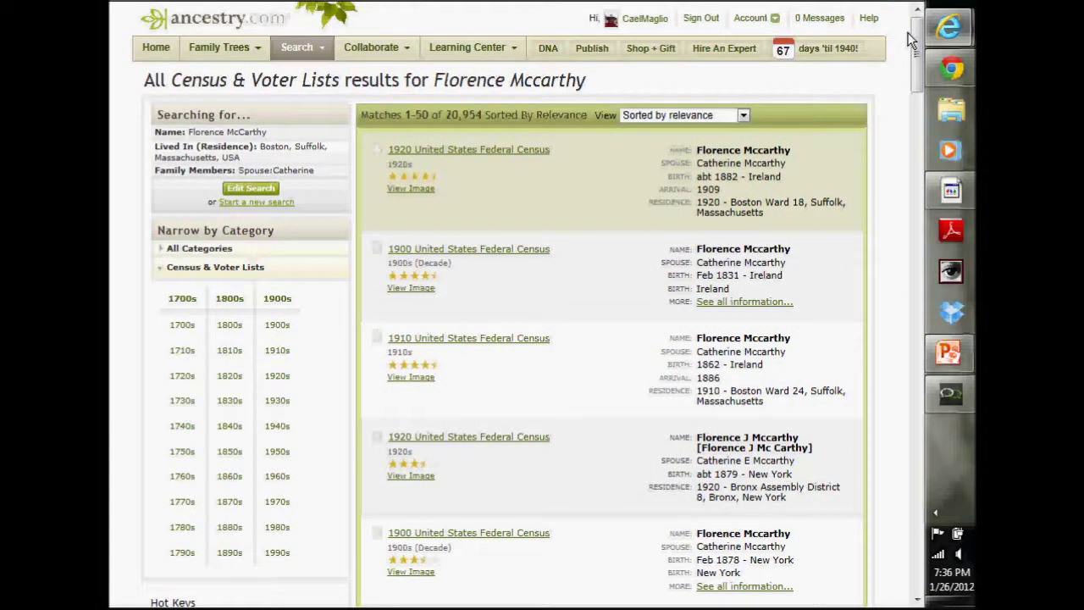
{"action": "left_click", "coordinate": [274, 147]}
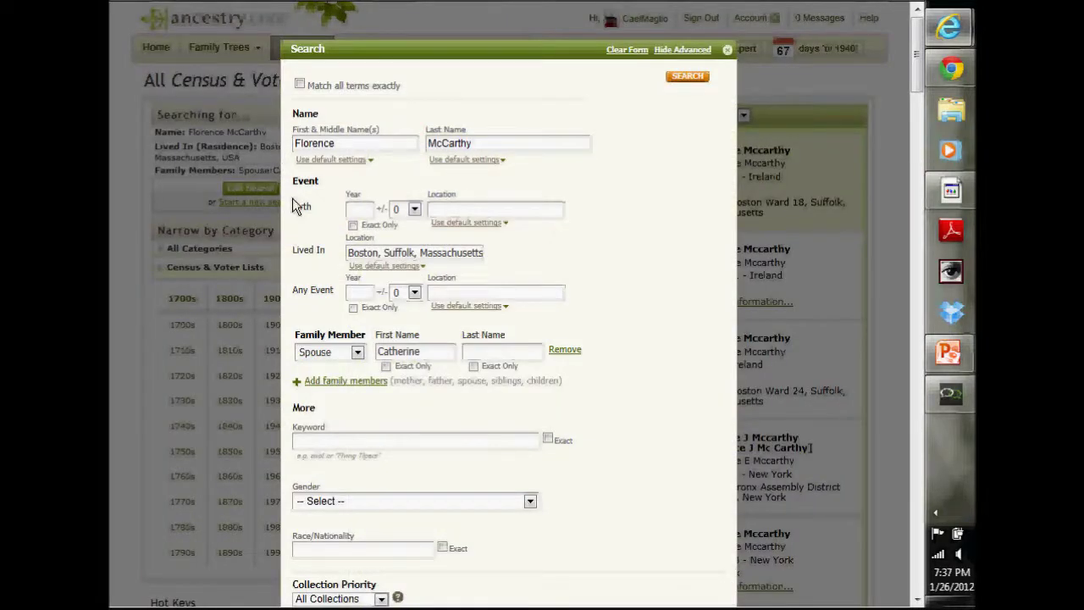
{"action": "left_click", "coordinate": [373, 268]}
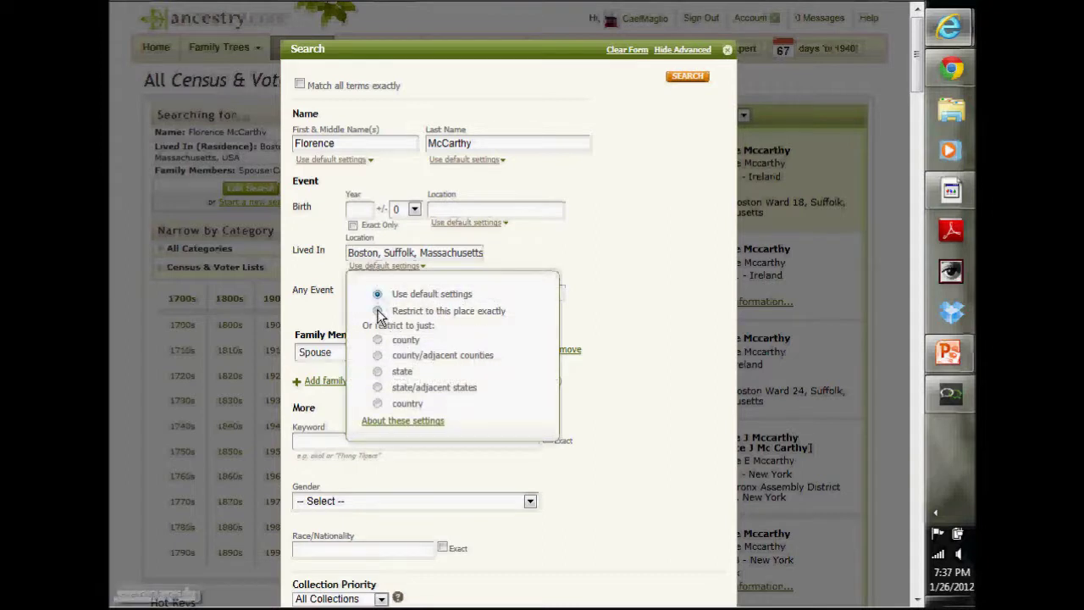
{"action": "left_click", "coordinate": [378, 312]}
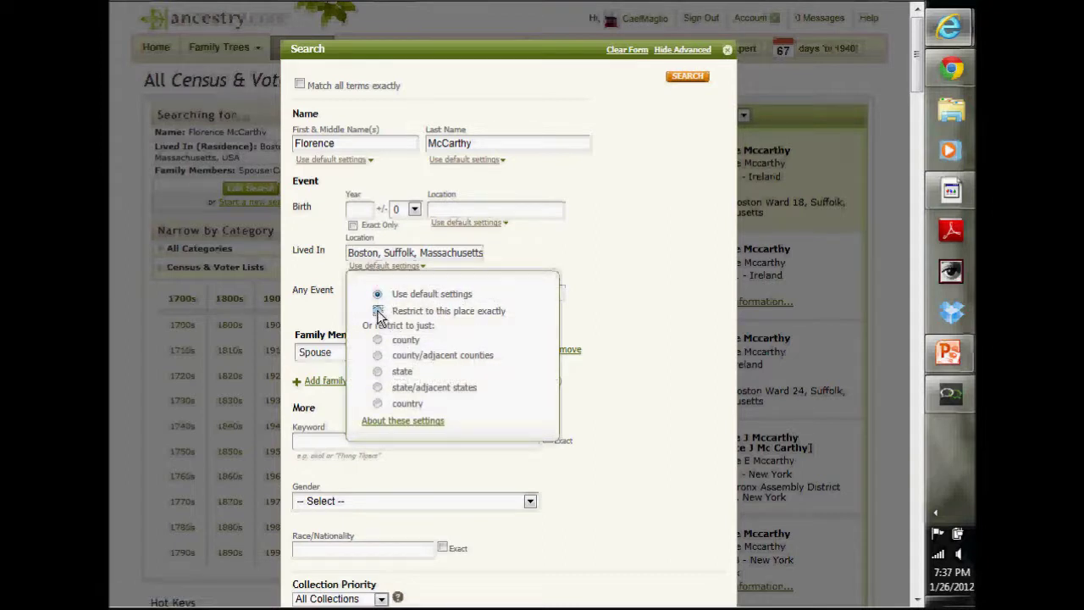
{"action": "left_click", "coordinate": [682, 77]}
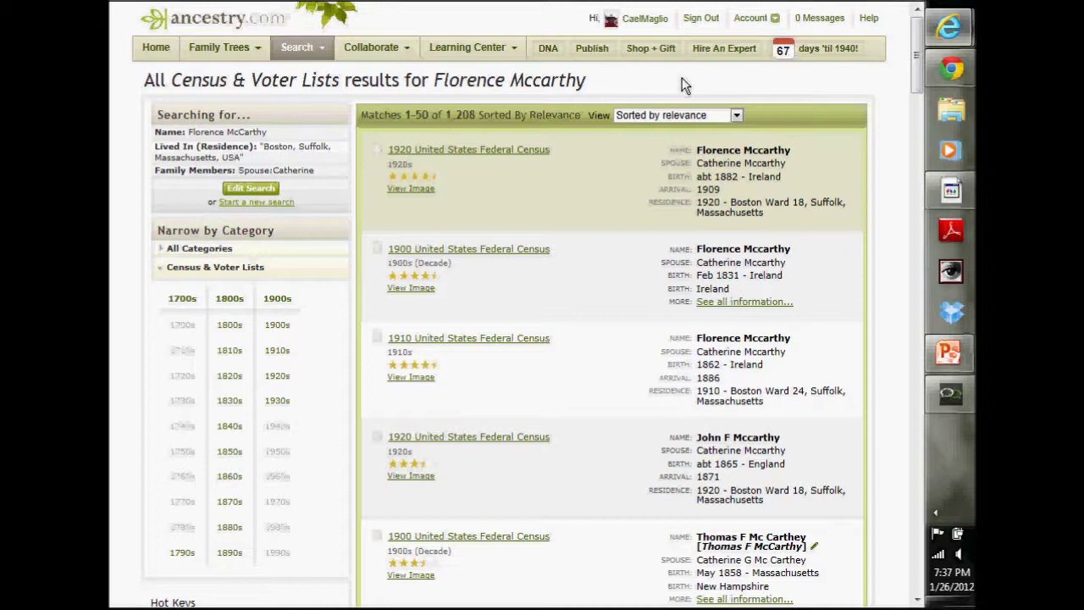
- Preview the top 1920, 1900 and 1910 census matches and check the 1900s decade results before returning to all census results
{"action": "mouse_move", "coordinate": [469, 151]}
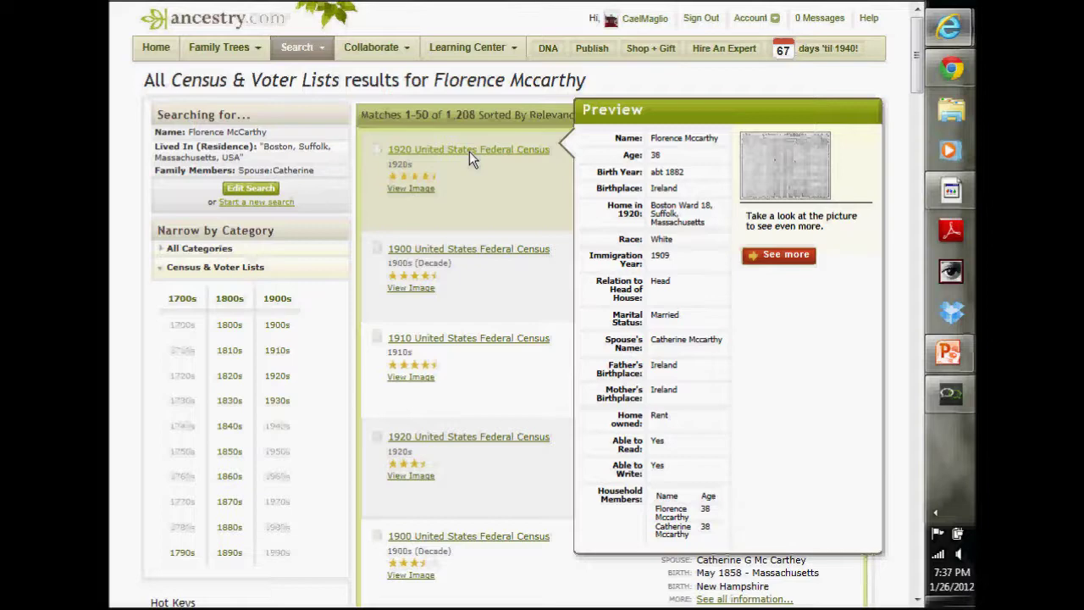
{"action": "mouse_move", "coordinate": [437, 249]}
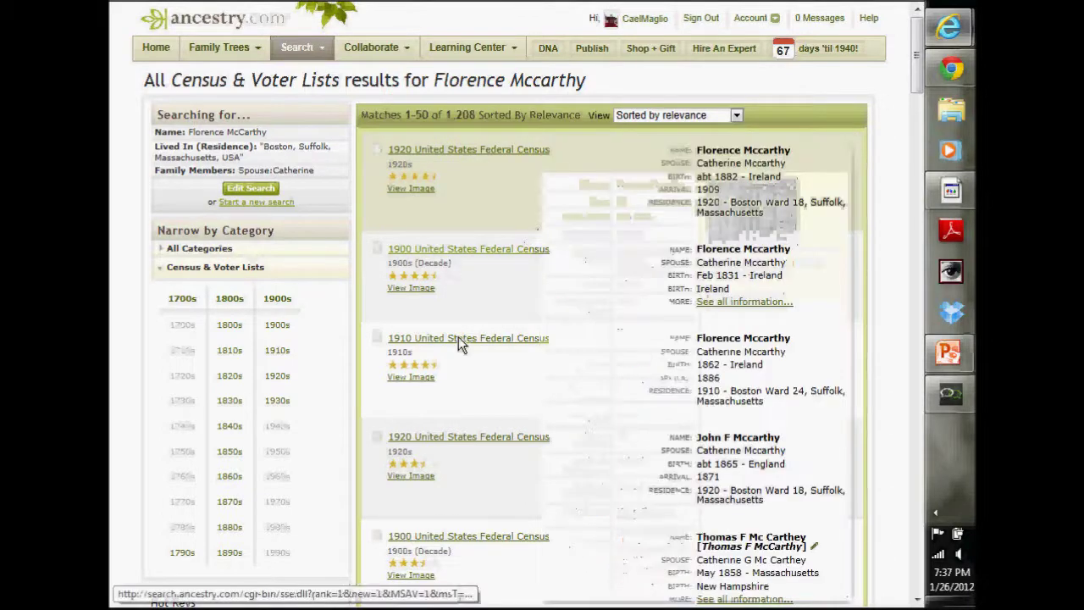
{"action": "mouse_move", "coordinate": [459, 339]}
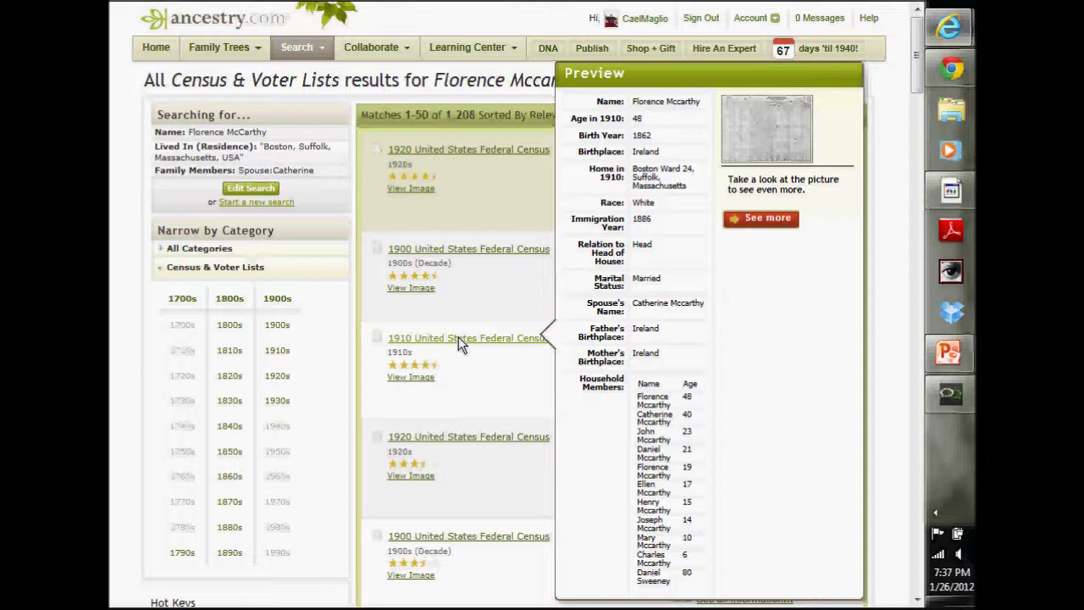
{"action": "left_click", "coordinate": [278, 327]}
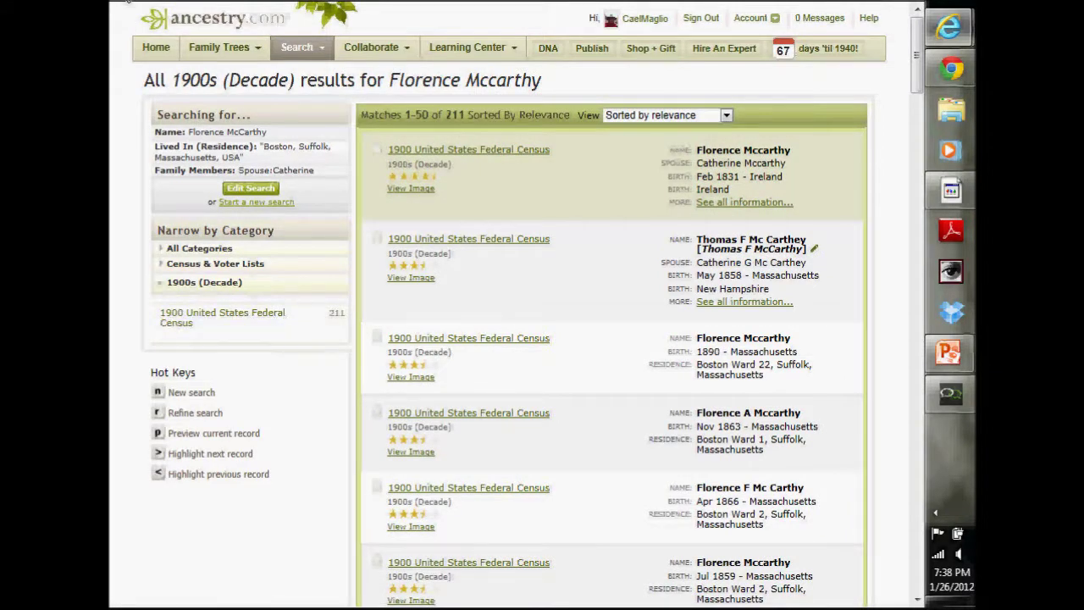
{"action": "key", "text": "BackSpace"}
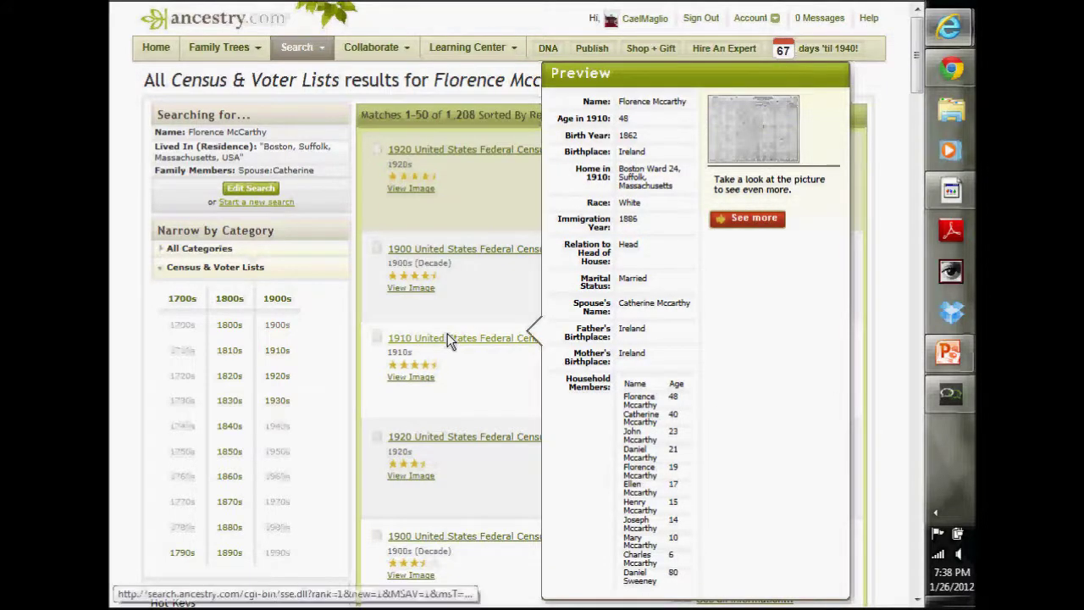
- Open the 1910 census record for the Boston Ward 24 match and view the record of its last-listed household member
{"action": "left_click", "coordinate": [448, 337]}
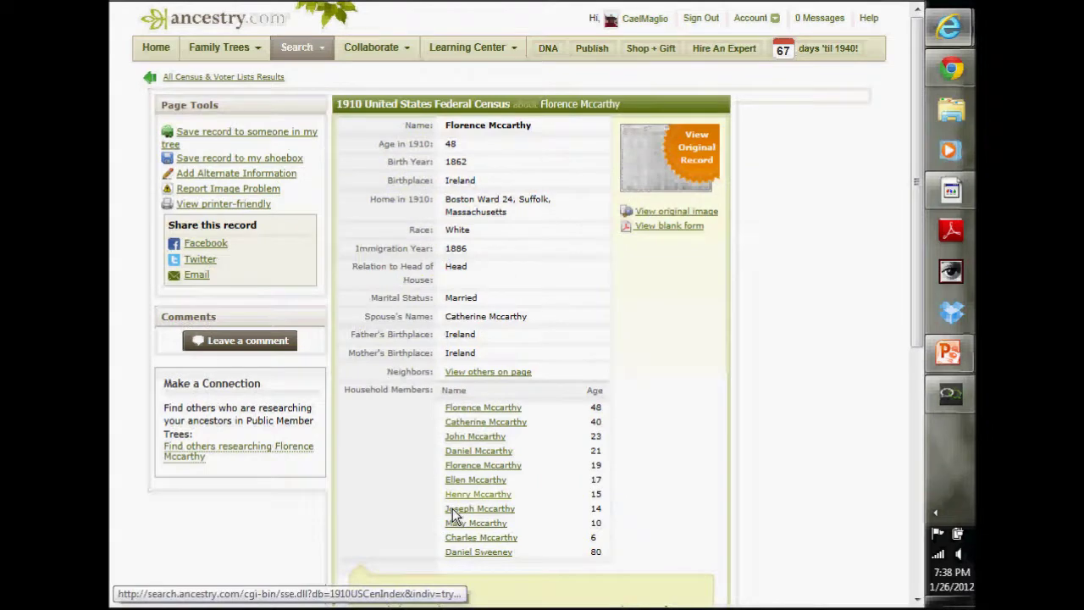
{"action": "scroll", "coordinate": [670, 375], "scroll_direction": "down", "scroll_amount": 3}
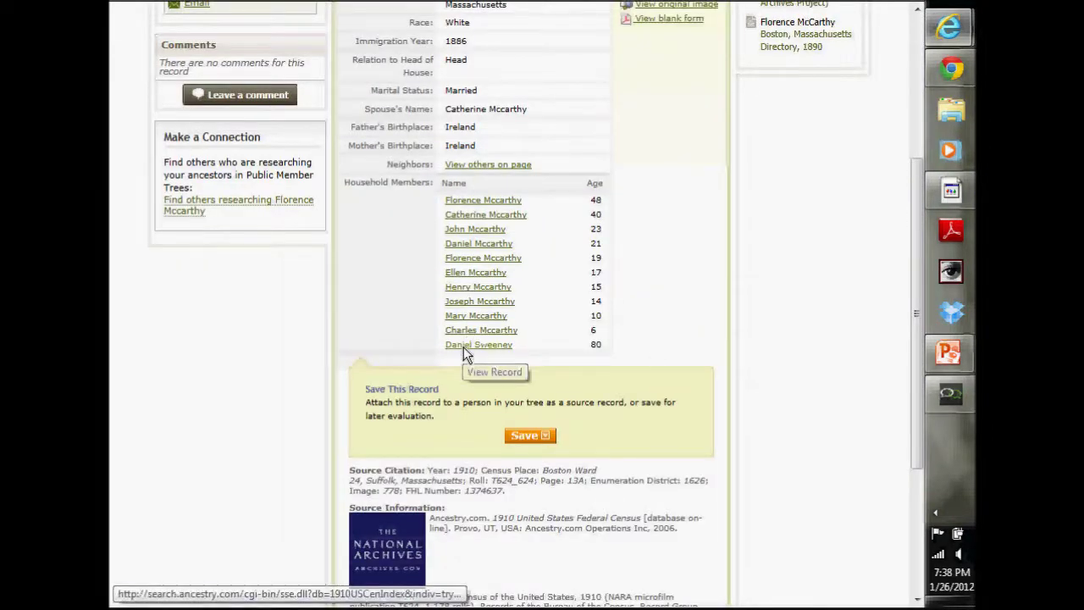
{"action": "left_click", "coordinate": [463, 345]}
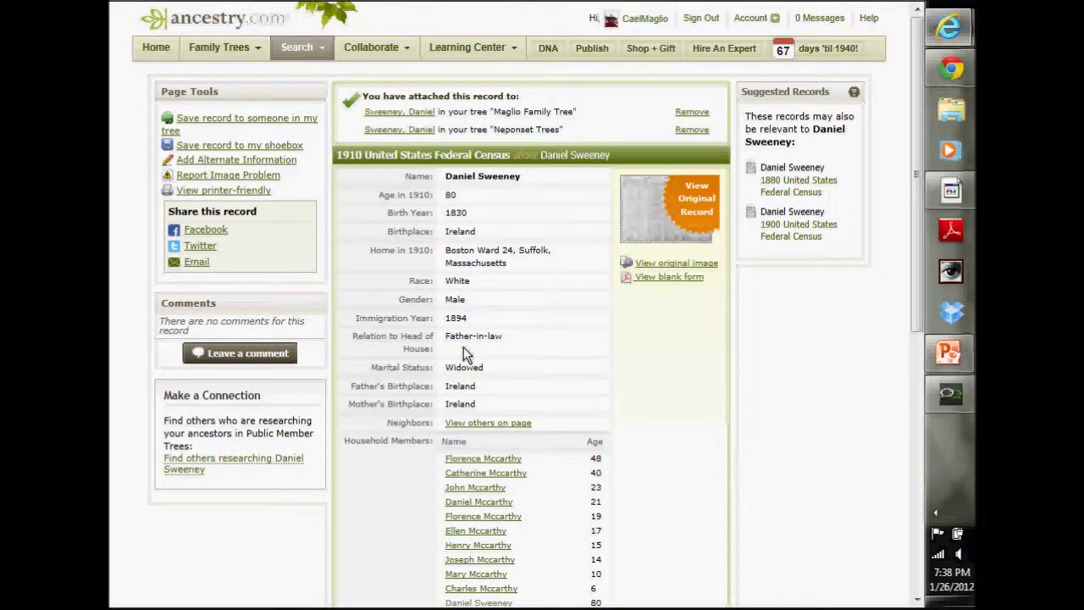
{"action": "scroll", "coordinate": [751, 427], "scroll_direction": "down", "scroll_amount": 5}
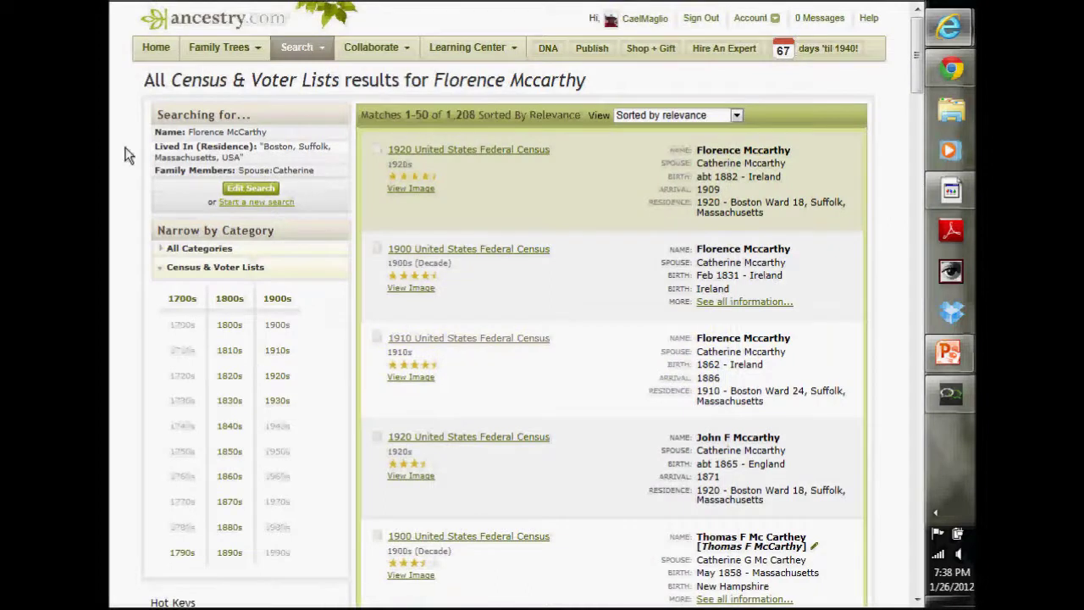
- Narrow the census results to the 1900s decade and preview several of the 1900 United States Federal Census matches
{"action": "left_click", "coordinate": [276, 325]}
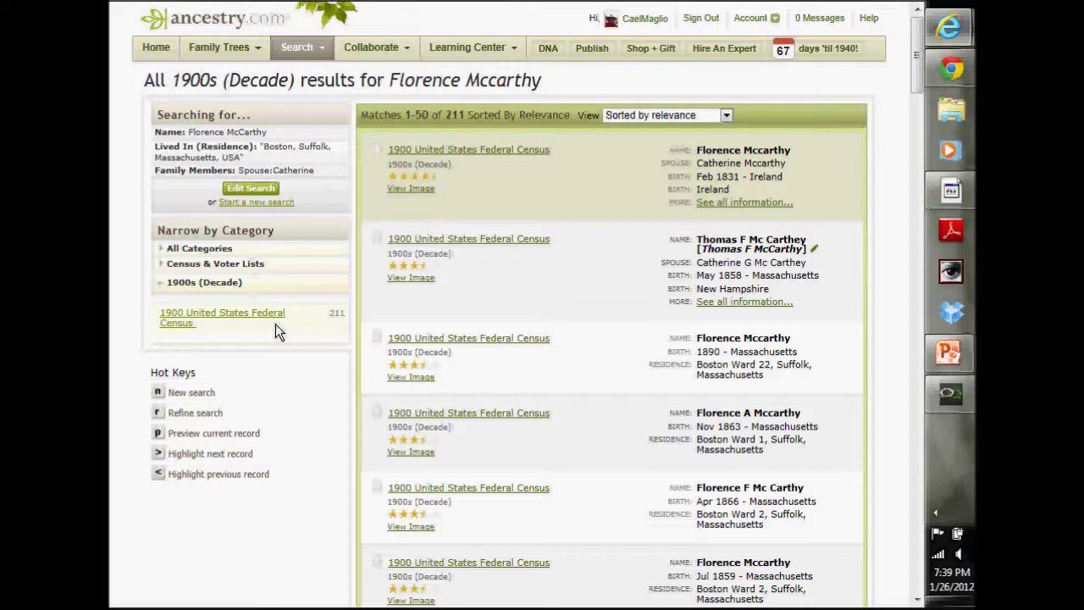
{"action": "mouse_move", "coordinate": [464, 151]}
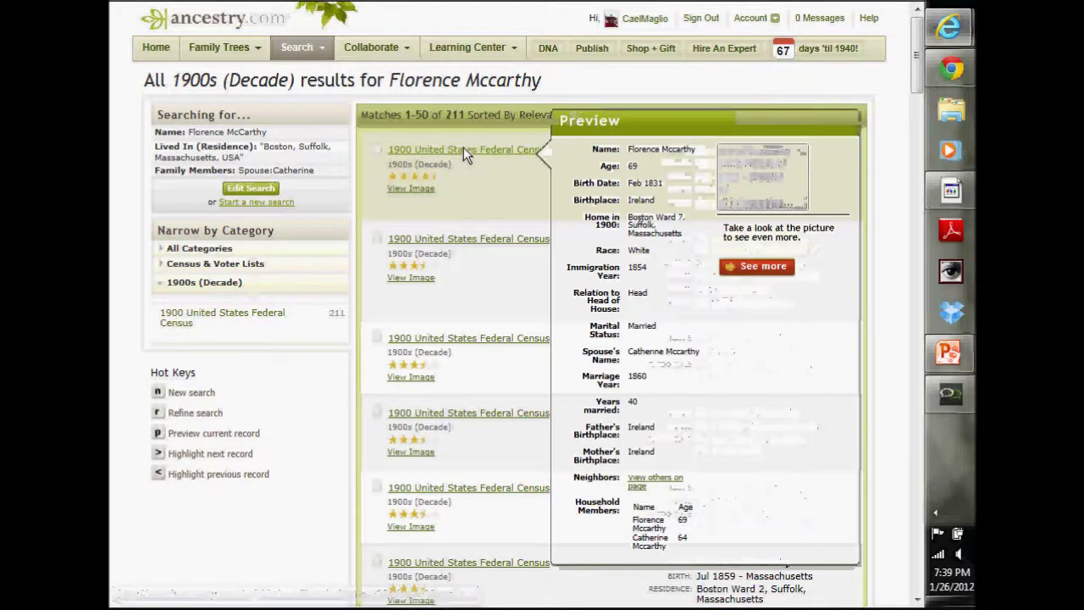
{"action": "mouse_move", "coordinate": [438, 243]}
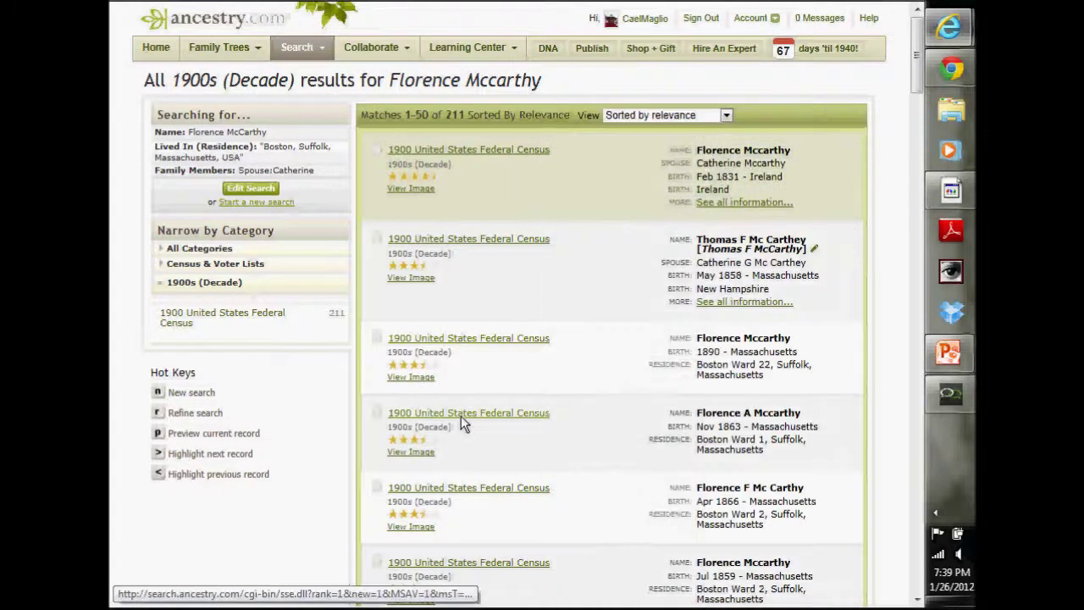
{"action": "mouse_move", "coordinate": [461, 415]}
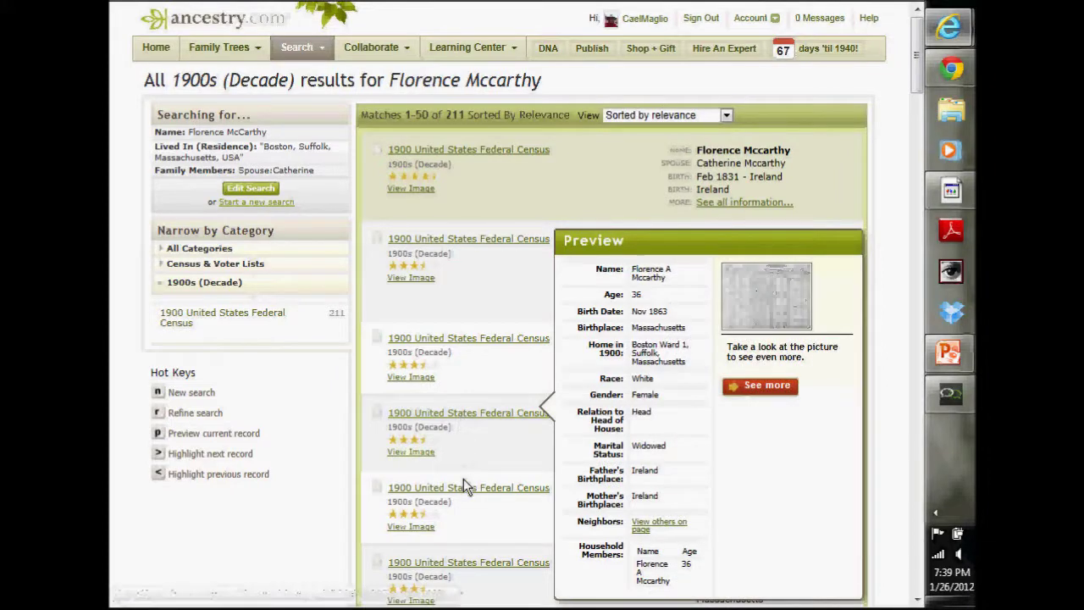
{"action": "mouse_move", "coordinate": [465, 486]}
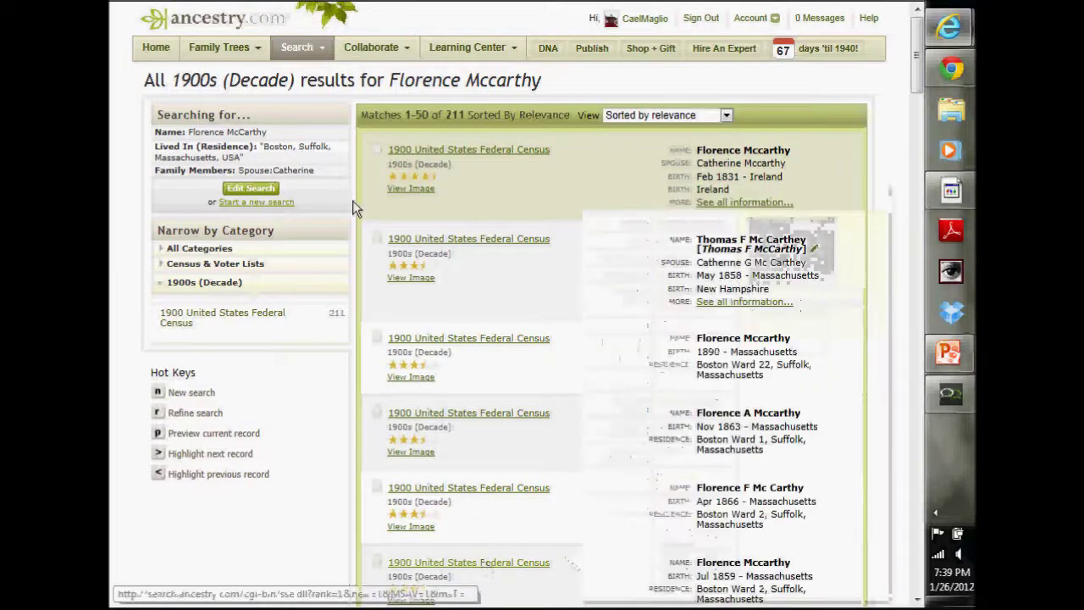
- Edit the search to match the spouse's first name exactly and rerun it
{"action": "left_click", "coordinate": [248, 190]}
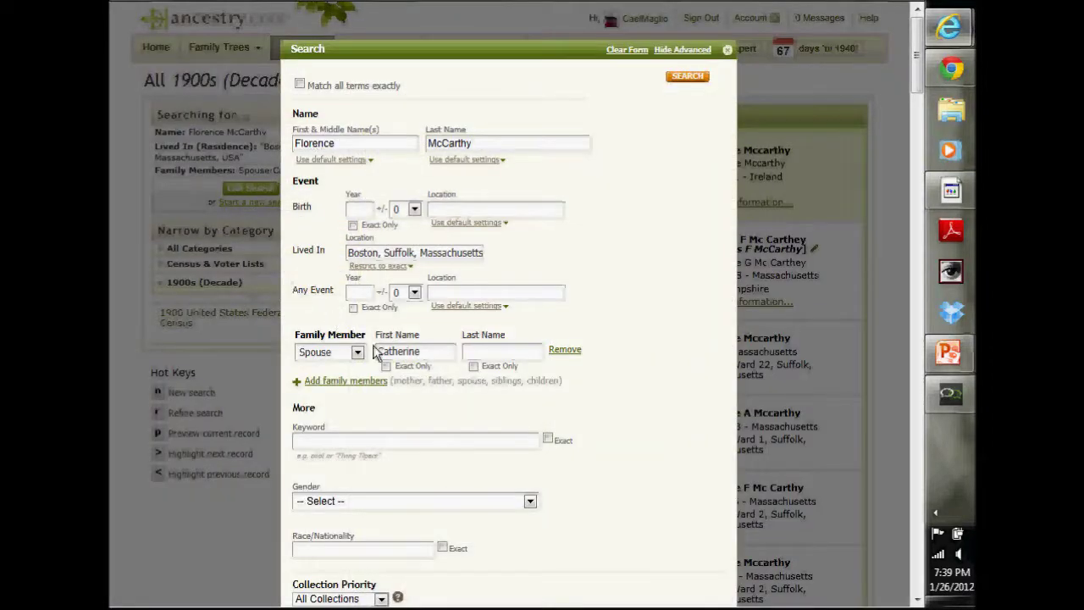
{"action": "left_click", "coordinate": [385, 367]}
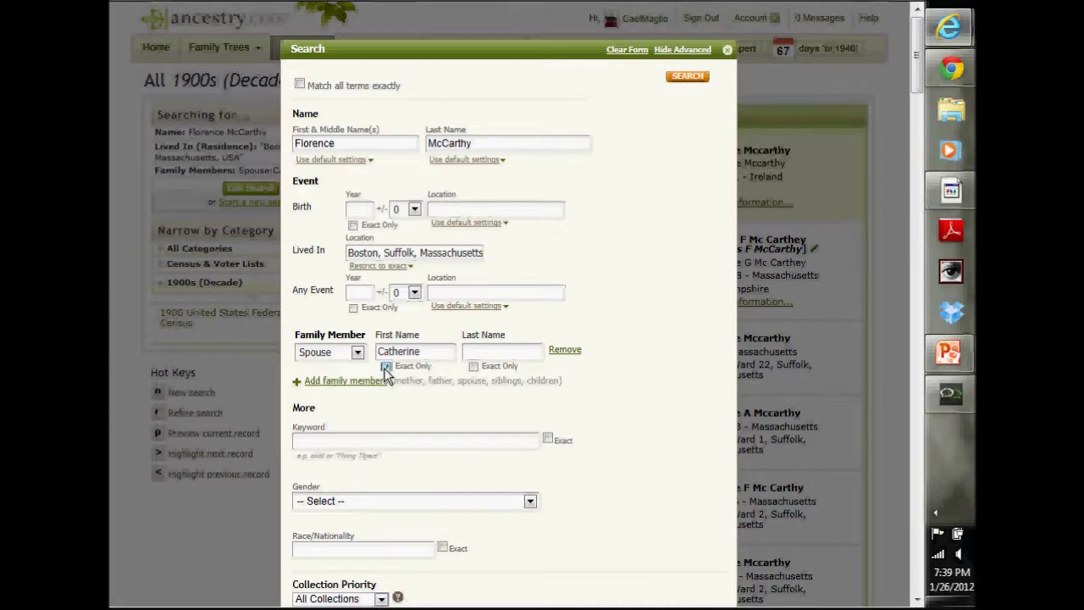
{"action": "left_click", "coordinate": [682, 75]}
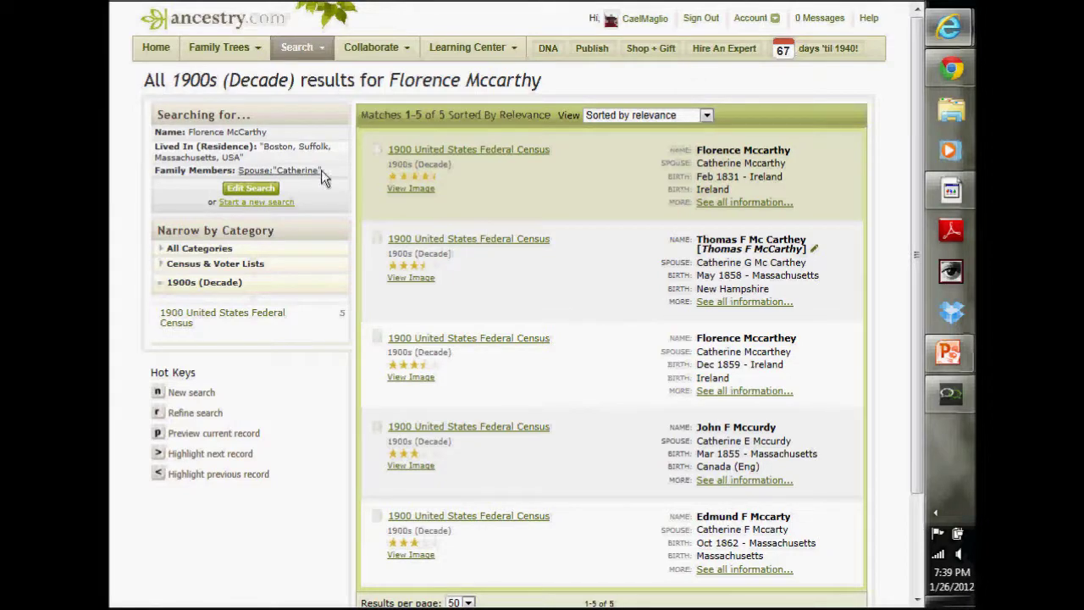
- Set the Birth location to Ireland, restrict it to this place exactly, and rerun the search
{"action": "left_click", "coordinate": [250, 187]}
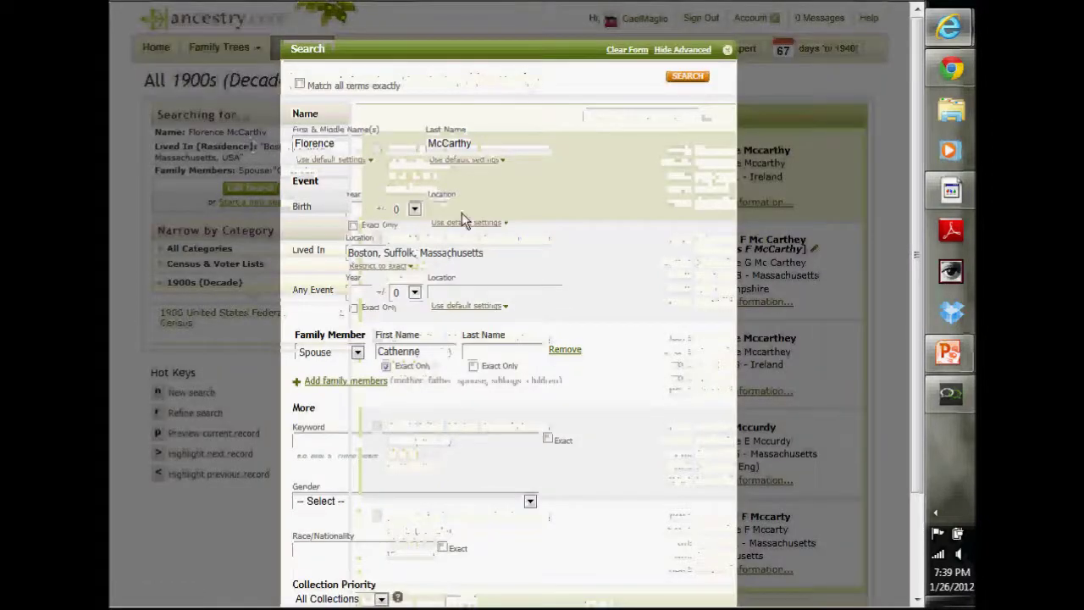
{"action": "type", "text": "Ireland"}
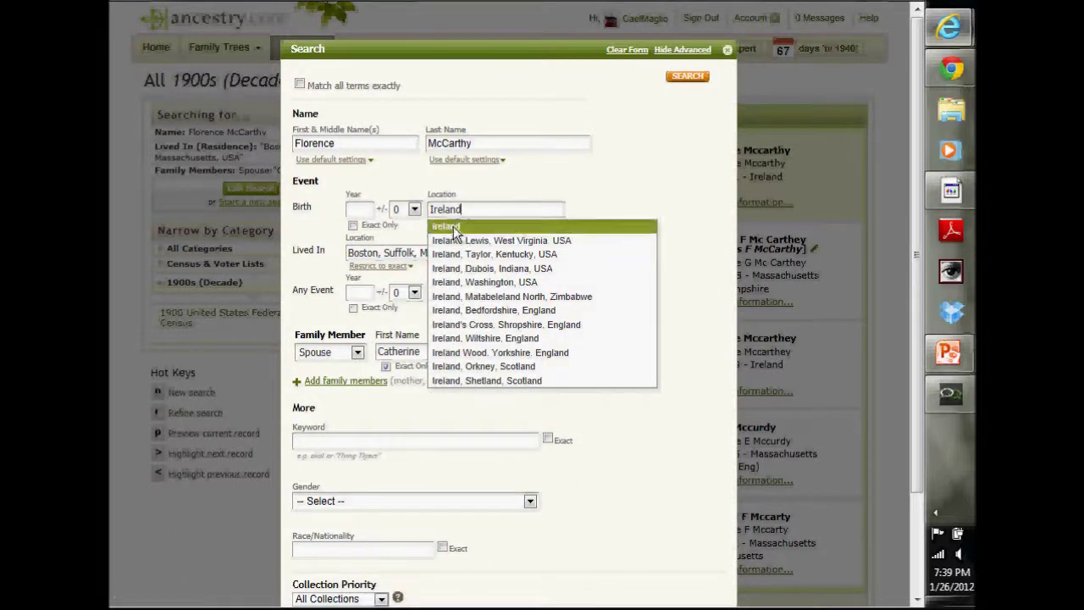
{"action": "left_click", "coordinate": [453, 226]}
{"action": "left_click", "coordinate": [452, 224]}
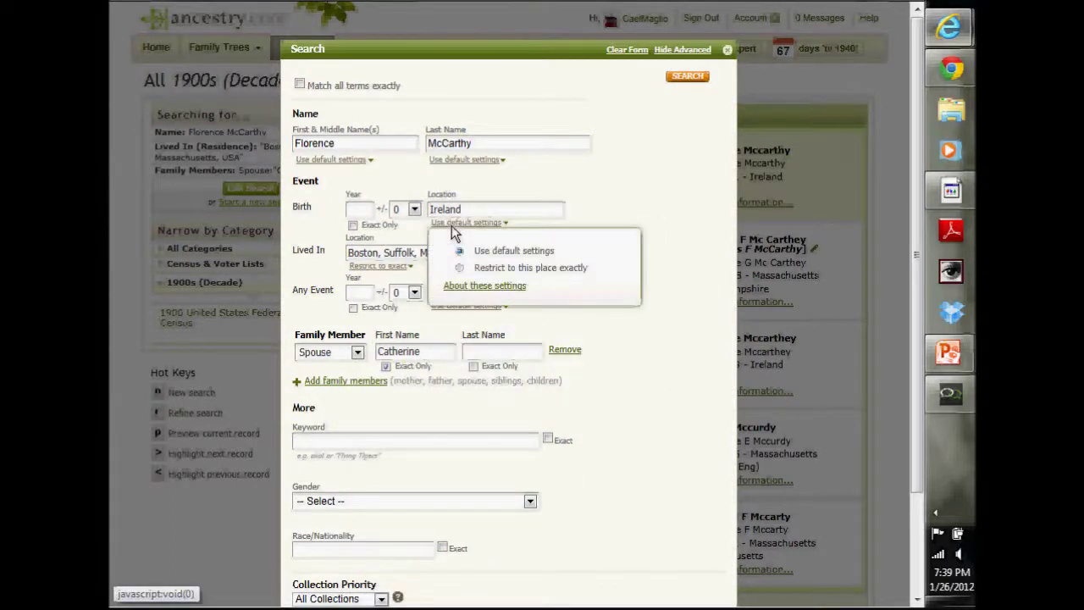
{"action": "left_click", "coordinate": [459, 267]}
{"action": "left_click", "coordinate": [686, 75]}
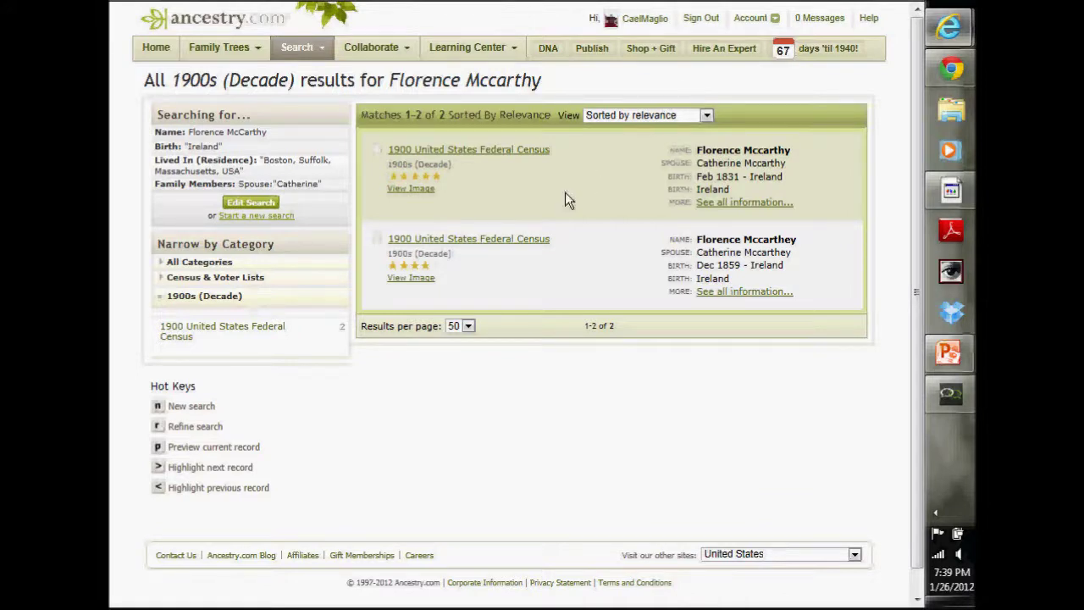
- Preview the second 1900 census match, born Dec 1859, and read down to its household members
{"action": "mouse_move", "coordinate": [484, 238]}
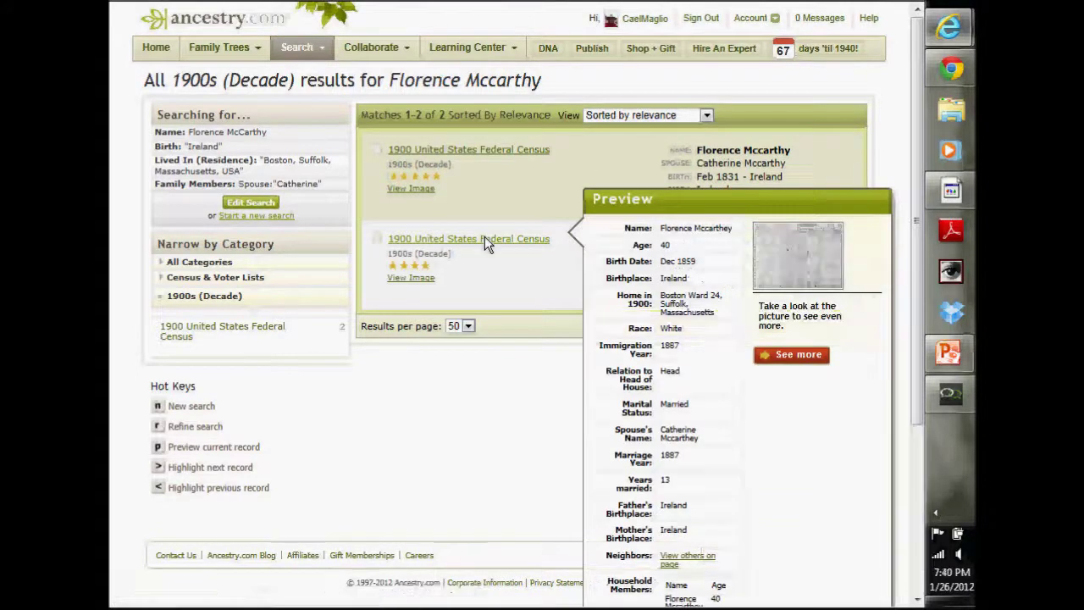
{"action": "scroll", "coordinate": [660, 292], "scroll_direction": "down", "scroll_amount": 3}
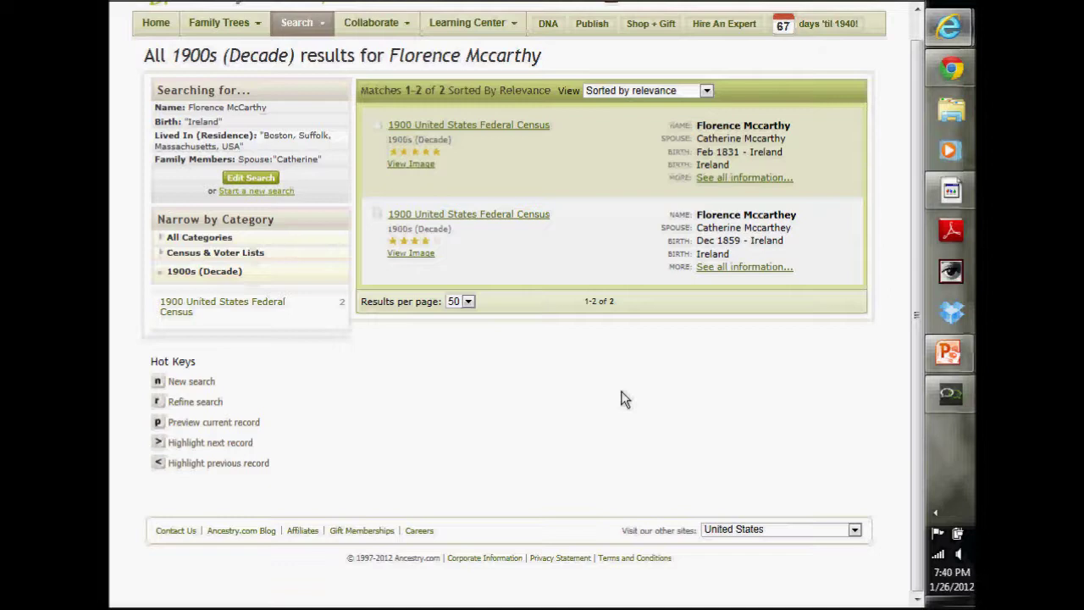
- Reopen the search form, review its remaining fields, and clear all the search criteria
{"action": "left_click", "coordinate": [254, 176]}
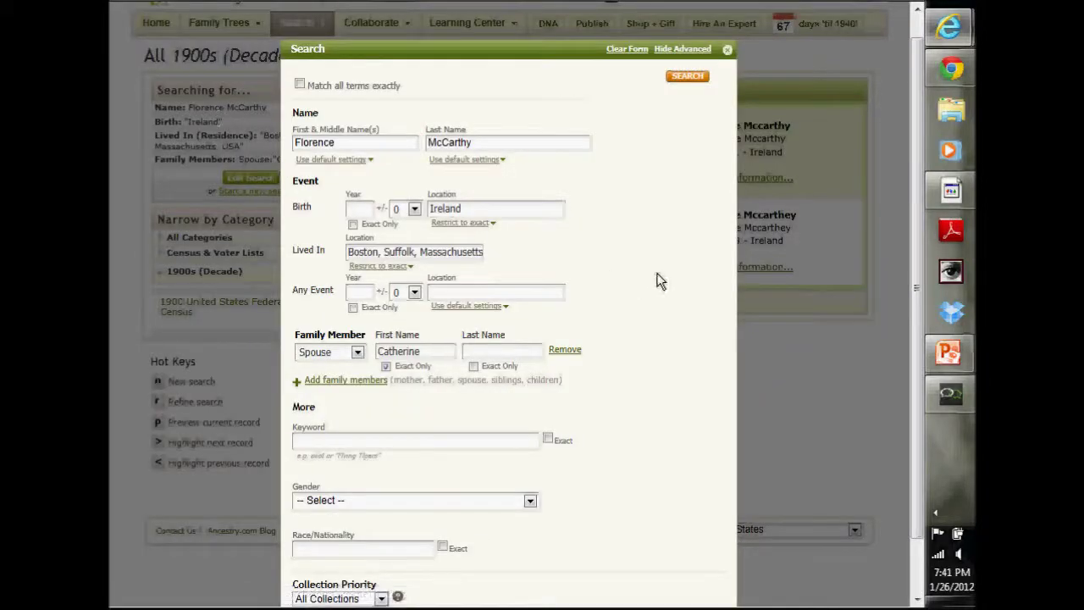
{"action": "scroll", "coordinate": [679, 441], "scroll_direction": "down", "scroll_amount": 2}
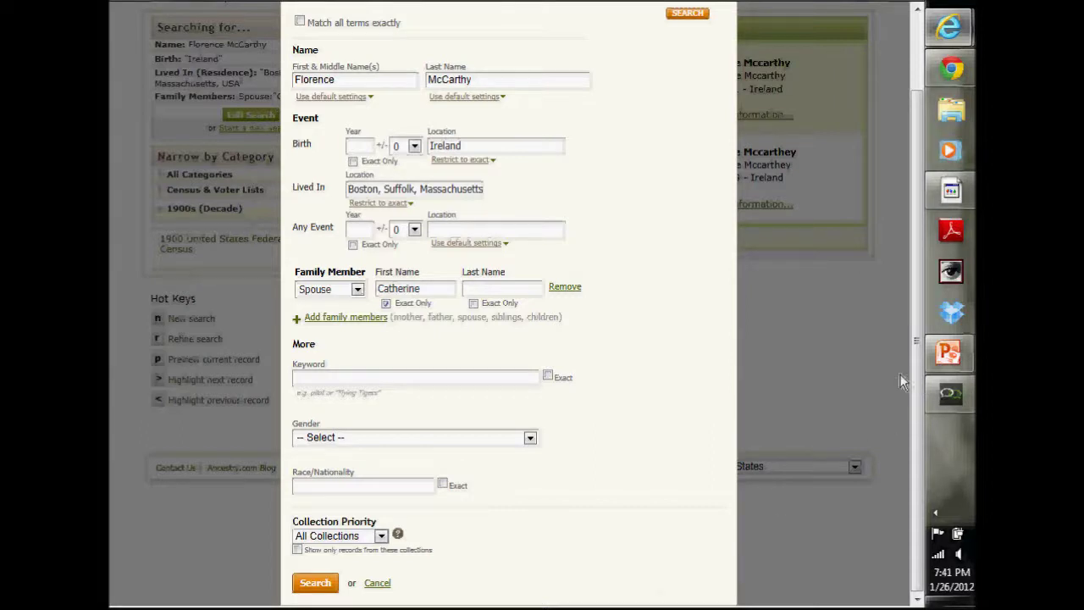
{"action": "left_click_drag", "start_coordinate": [914, 404], "coordinate": [917, 269]}
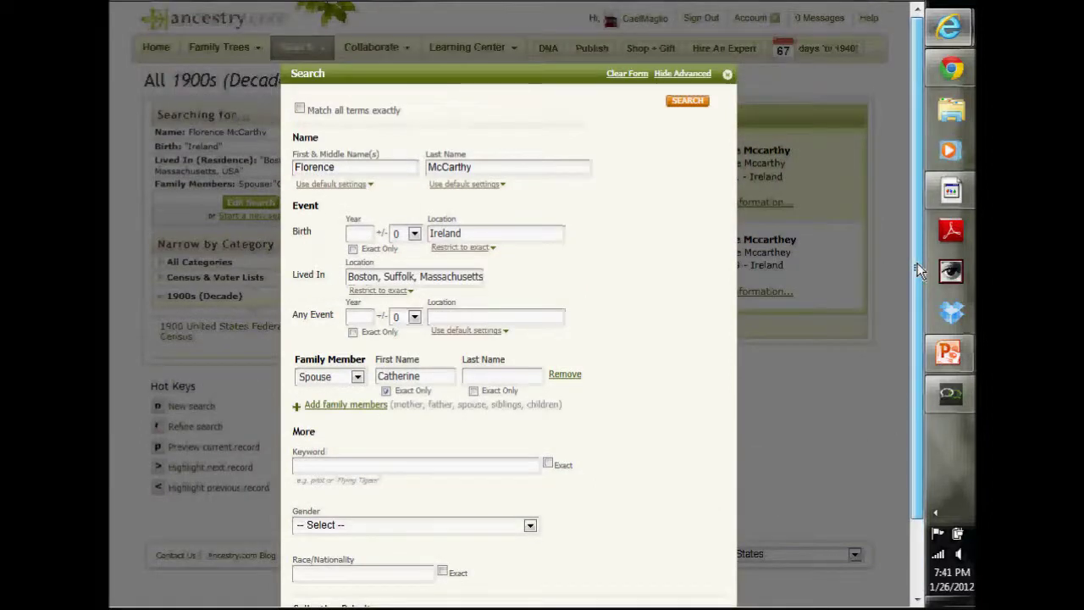
{"action": "left_click", "coordinate": [624, 73]}
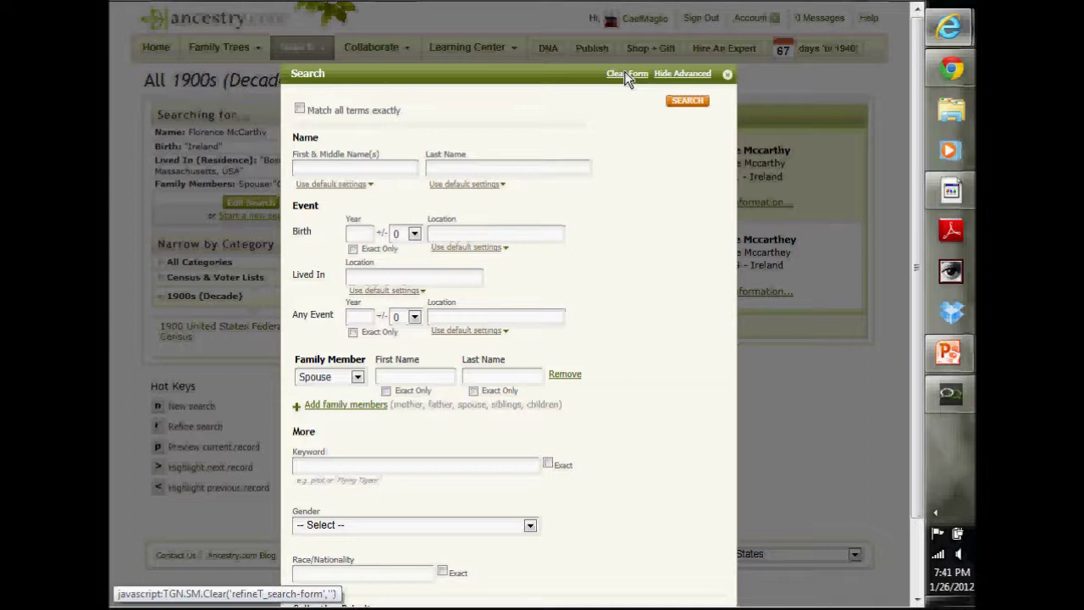
- Bring up image 148 of the 1911 Revere, Massachusetts city directory and read across its entries
{"action": "left_click", "coordinate": [455, 4]}
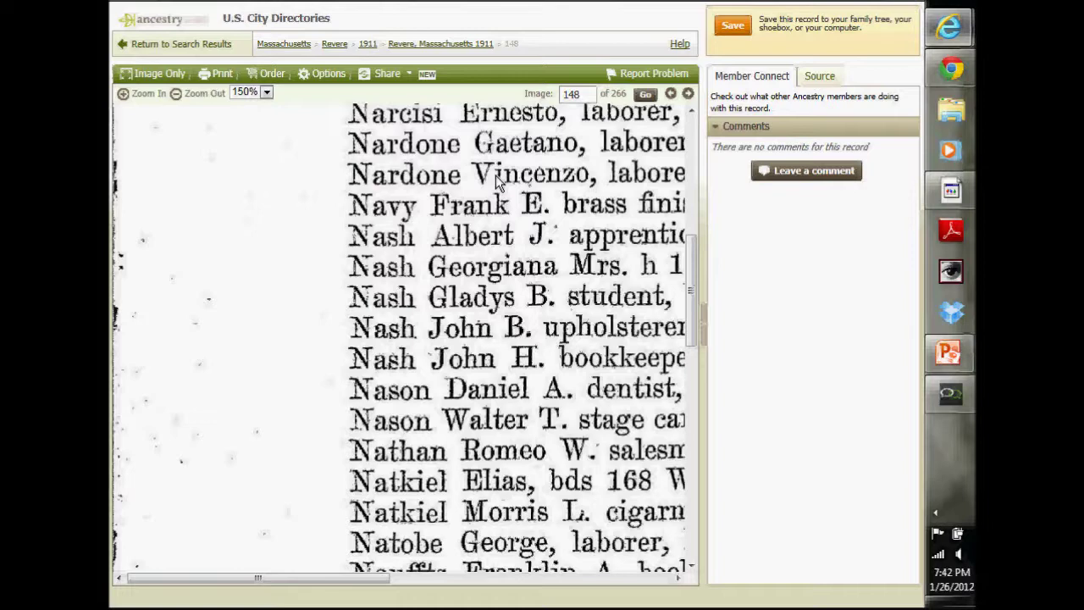
{"action": "left_click_drag", "start_coordinate": [238, 581], "coordinate": [306, 575]}
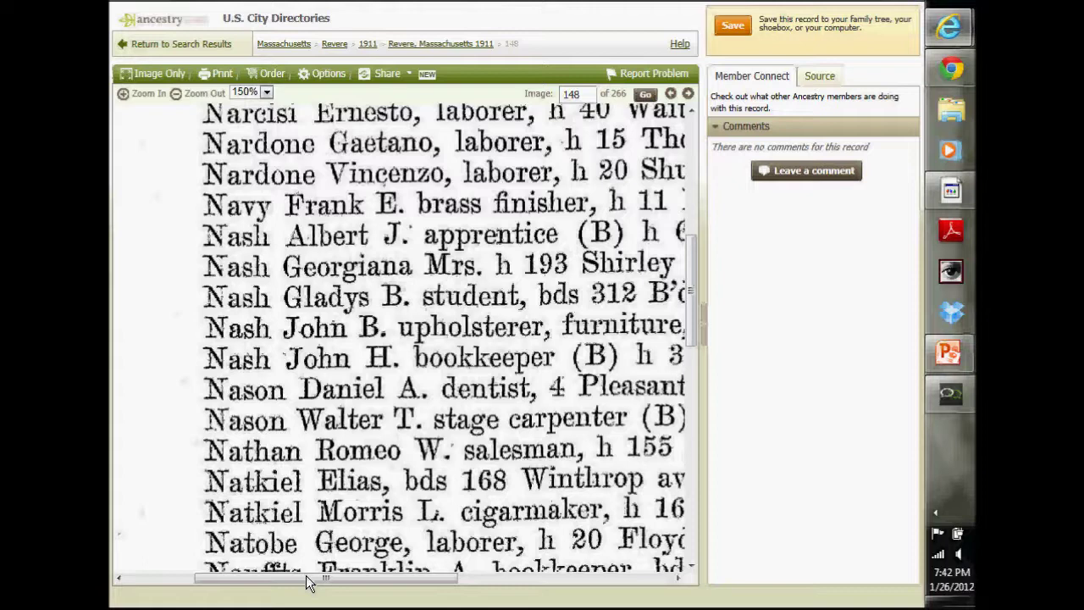
- Bring up image 54 of the 1911 Revere, Massachusetts city directory and read across its entries
{"action": "left_click", "coordinate": [491, 2]}
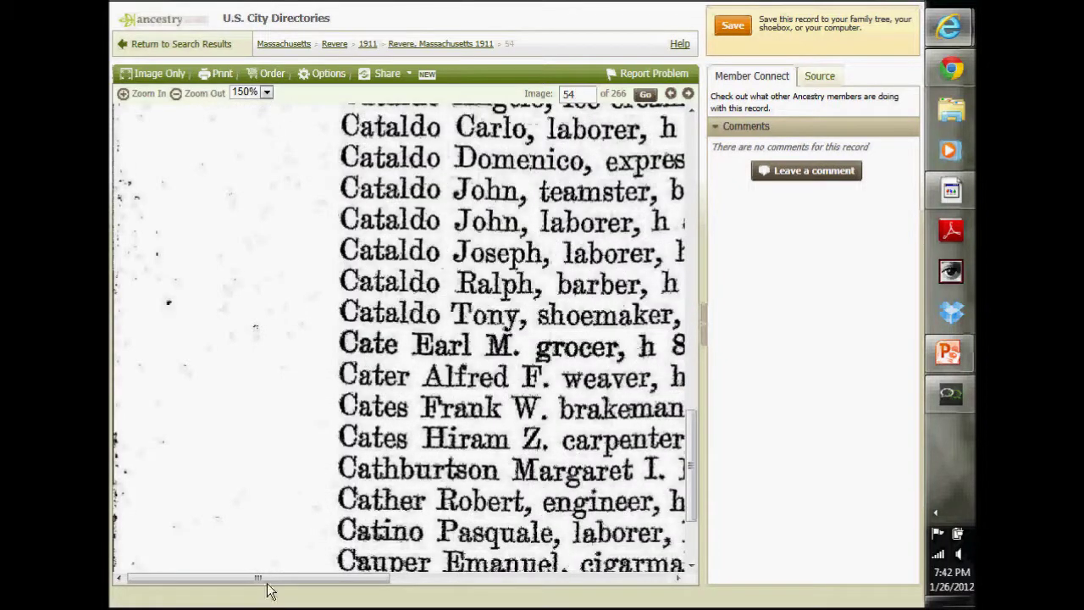
{"action": "left_click_drag", "start_coordinate": [266, 581], "coordinate": [360, 579]}
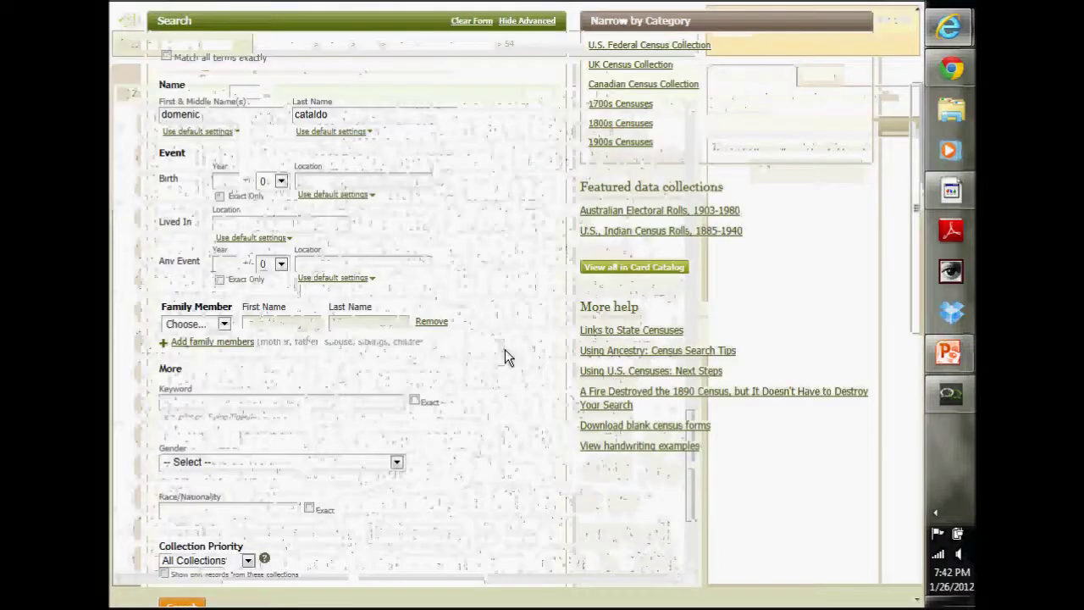
- Search Census & Voter Lists for the ancestor's first and last name, and open the 1910 census match born 1860 in Italy and living in Revere
{"action": "scroll", "coordinate": [505, 349], "scroll_direction": "down", "scroll_amount": 3}
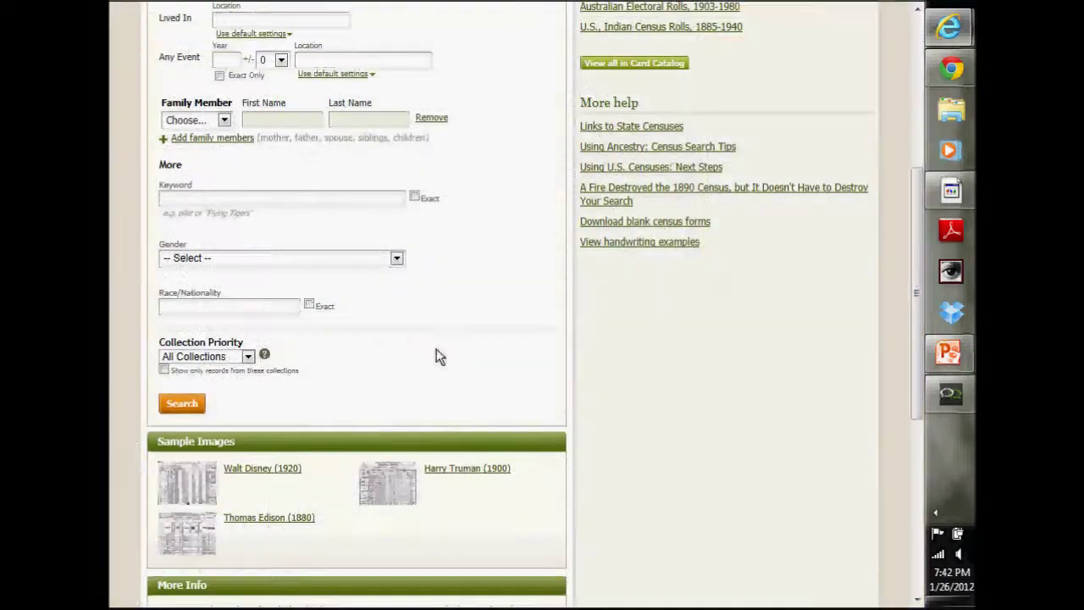
{"action": "left_click", "coordinate": [180, 404]}
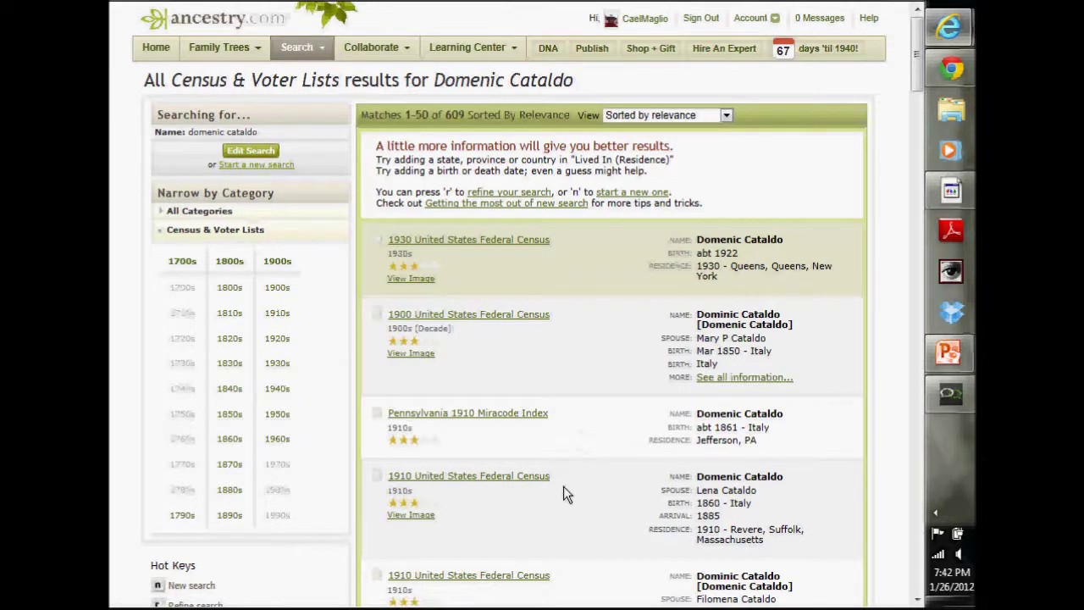
{"action": "mouse_move", "coordinate": [563, 487]}
{"action": "left_click", "coordinate": [460, 476]}
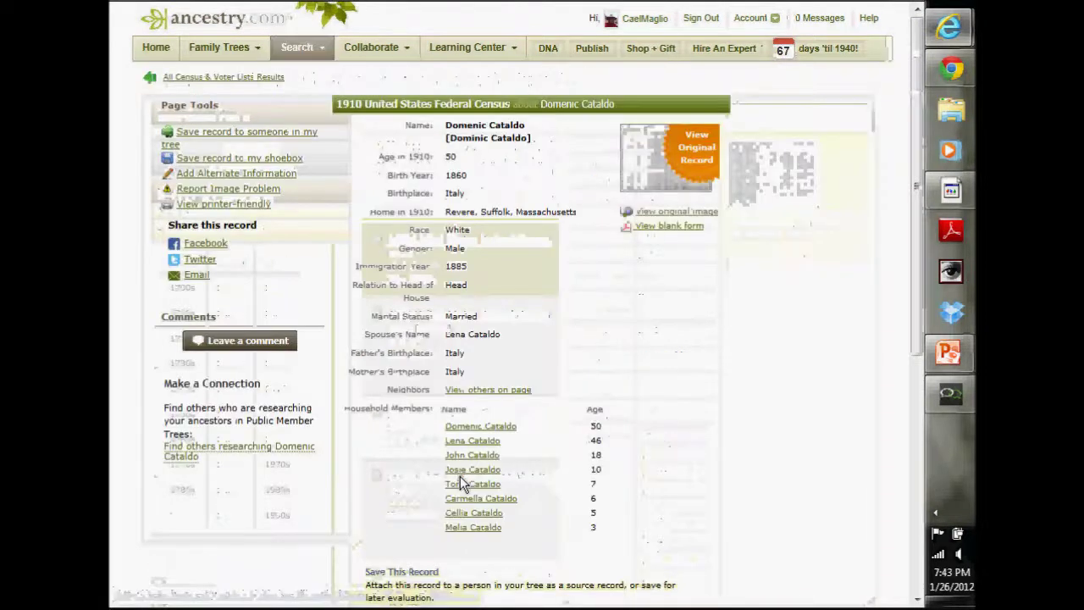
- View the original 1910 census image for this record and examine the family's household, street address and neighbouring families
{"action": "left_click", "coordinate": [639, 187]}
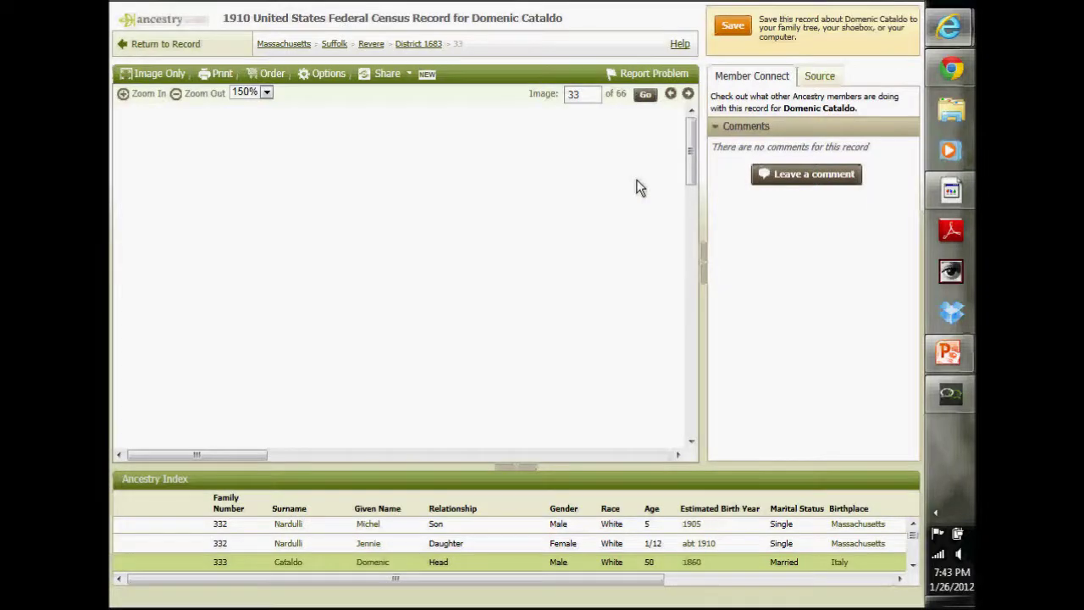
{"action": "scroll", "coordinate": [696, 201], "scroll_direction": "down", "scroll_amount": 3}
{"action": "scroll", "coordinate": [696, 202], "scroll_direction": "down", "scroll_amount": 2}
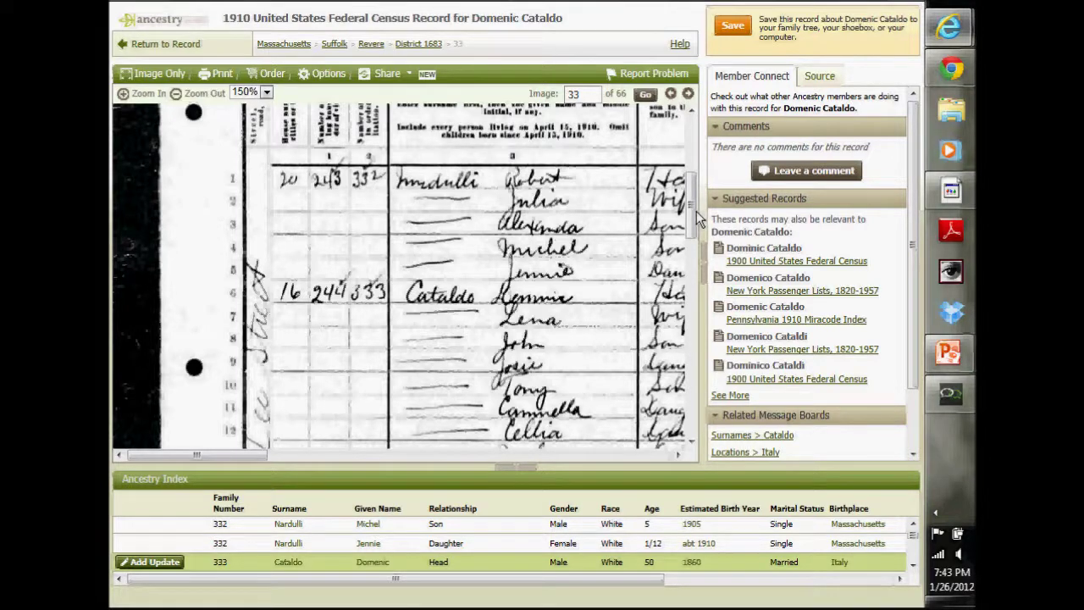
{"action": "left_click_drag", "start_coordinate": [695, 219], "coordinate": [697, 258]}
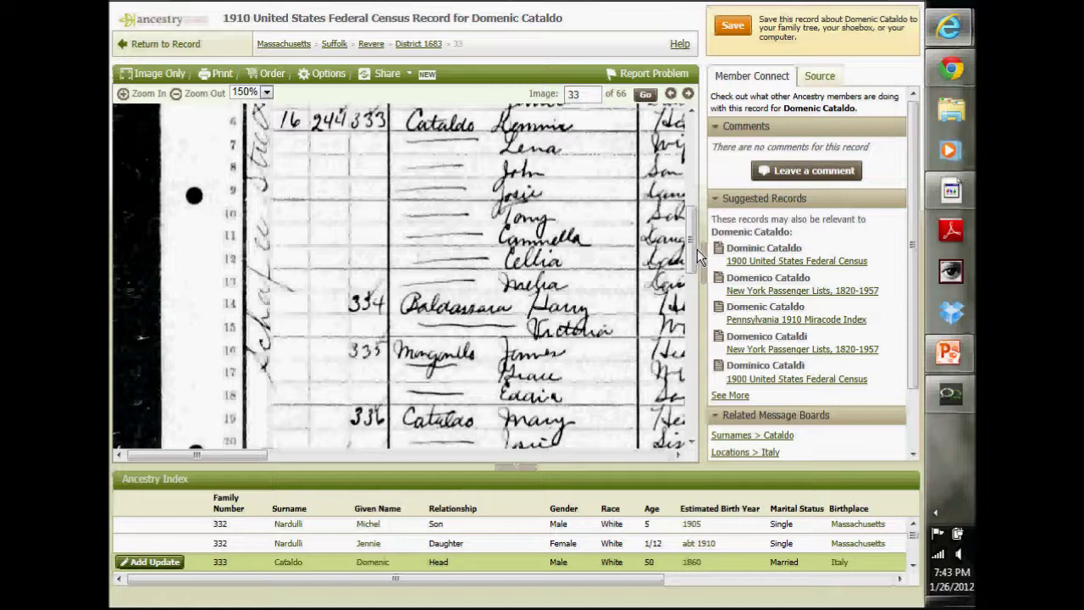
{"action": "left_click_drag", "start_coordinate": [693, 249], "coordinate": [691, 222]}
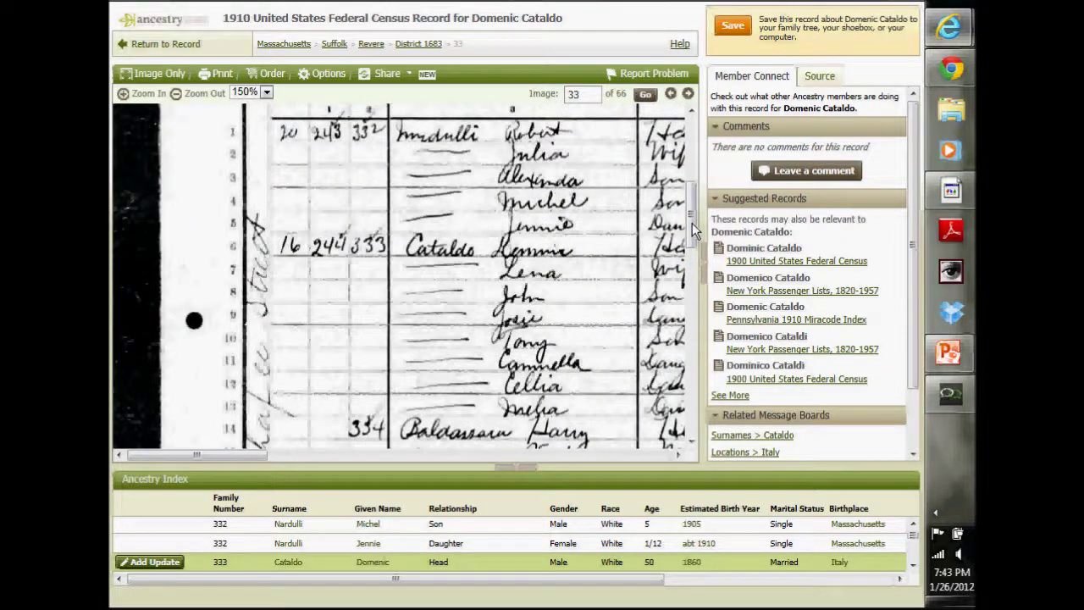